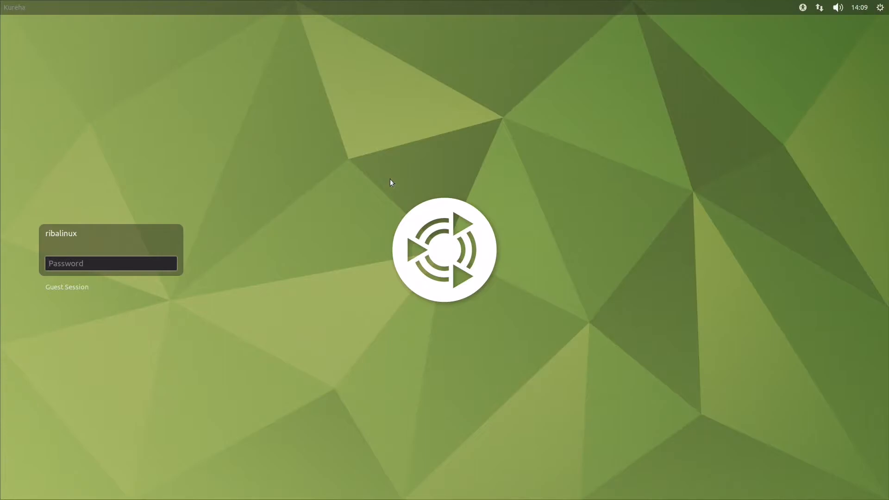
# Step: Log in to the desktop session by entering the account password
pyautogui.write('***')
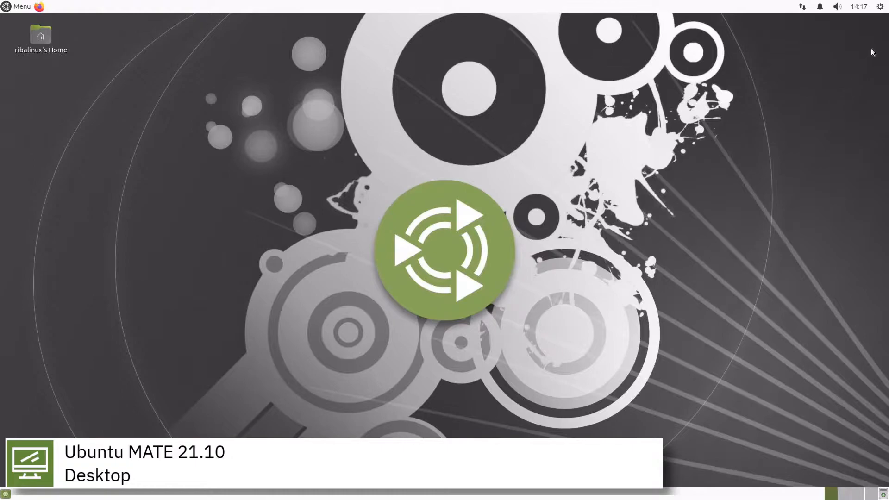
# Step: View the session and power options and the calendar for November 2021
pyautogui.click(881, 7)
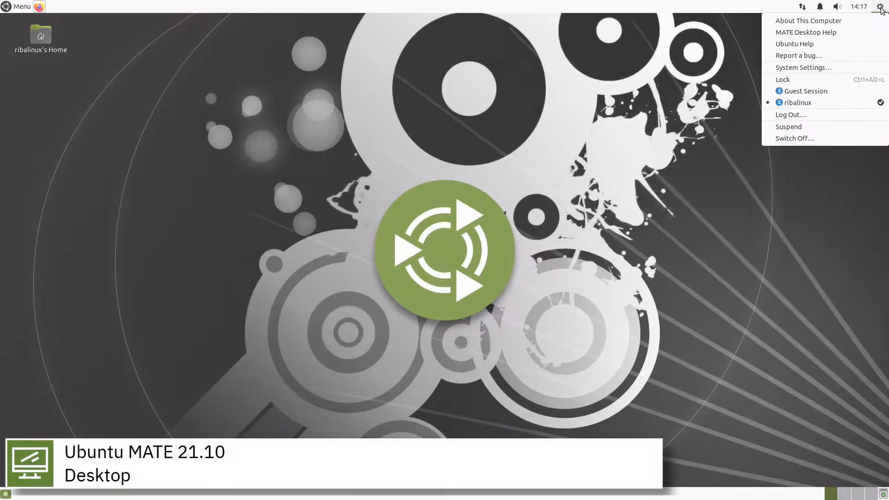
pyautogui.click(881, 7)
pyautogui.click(857, 8)
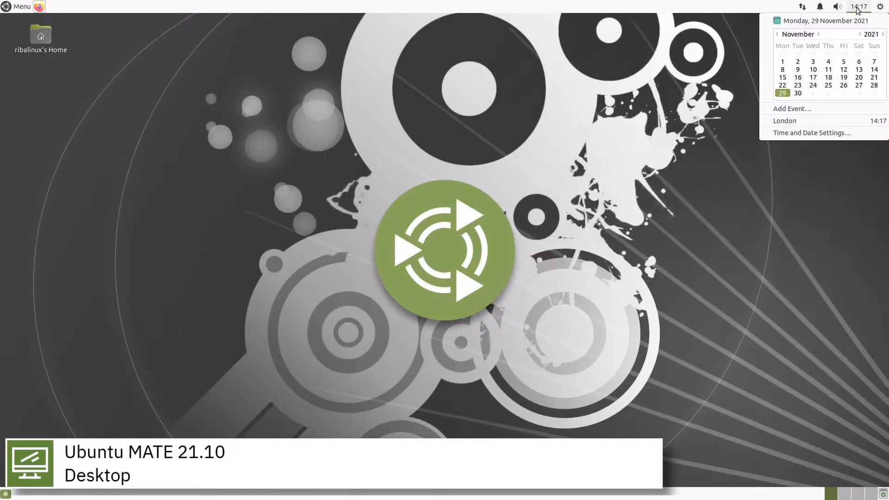
pyautogui.click(858, 7)
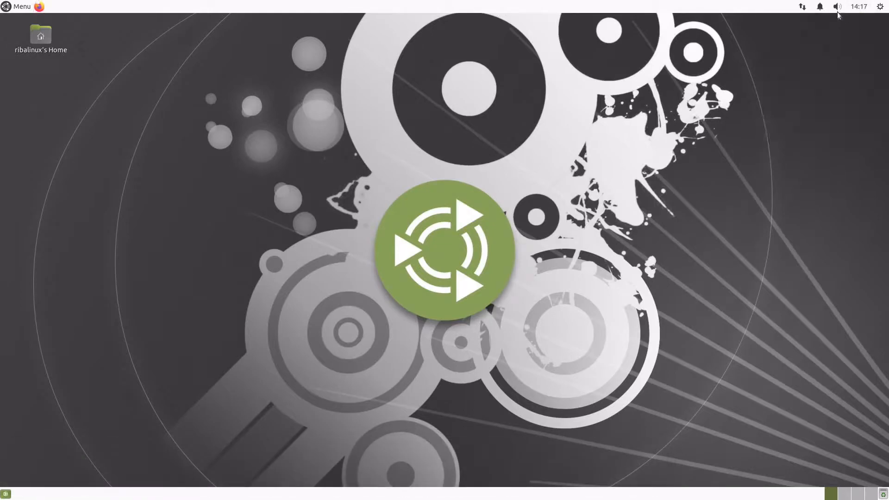
# Step: Set the sound volume to about half, and view the notification and network indicators
pyautogui.click(838, 13)
pyautogui.moveTo(825, 36)
pyautogui.mouseDown()
pyautogui.moveTo(850, 37)
pyautogui.moveTo(835, 38)
pyautogui.mouseUp()
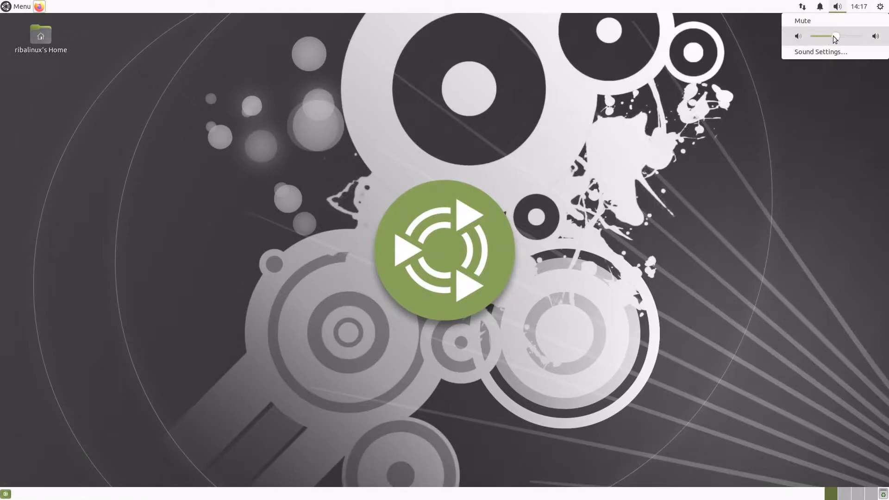
pyautogui.click(840, 9)
pyautogui.click(822, 12)
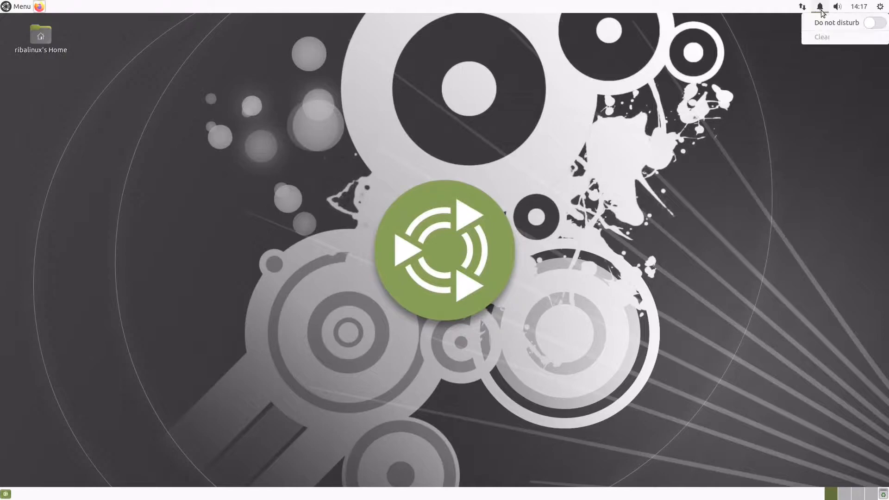
pyautogui.click(821, 12)
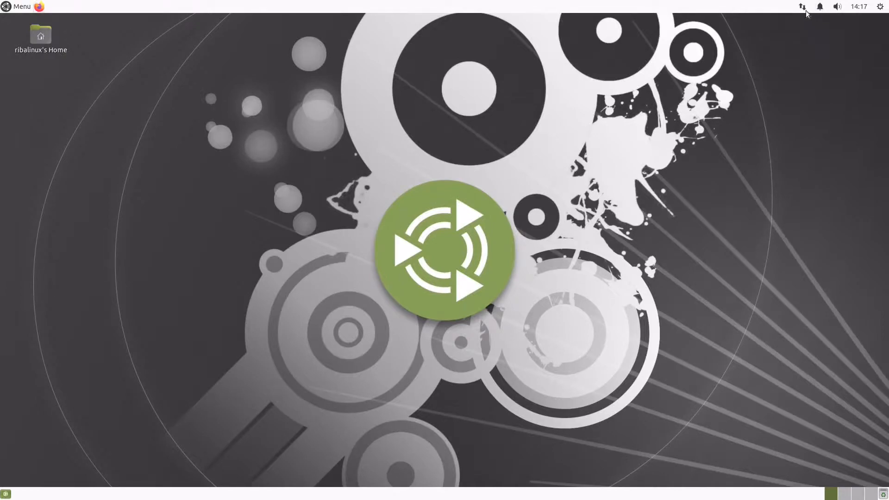
pyautogui.click(804, 11)
pyautogui.click(805, 10)
# Step: View the desktop's context options and the application menu, and open the shutdown dialog and cancel it
pyautogui.rightClick(269, 61)
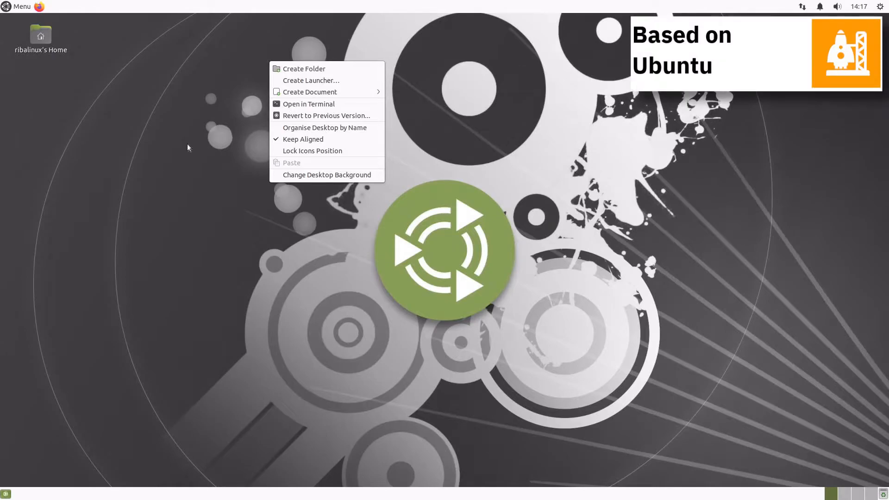
pyautogui.click(188, 146)
pyautogui.click(12, 8)
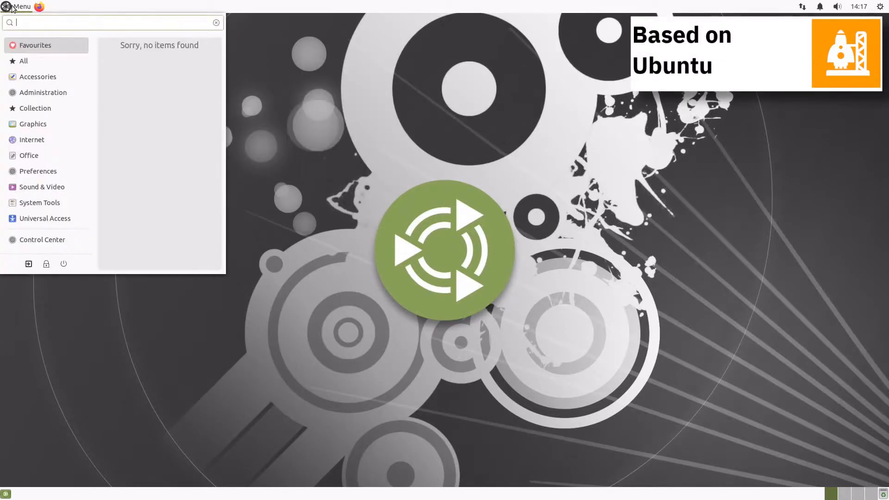
pyautogui.click(64, 263)
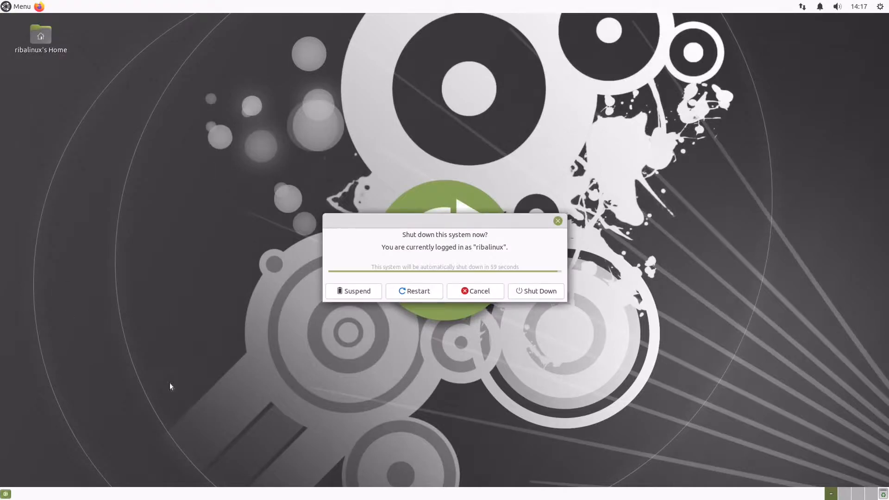
pyautogui.click(485, 293)
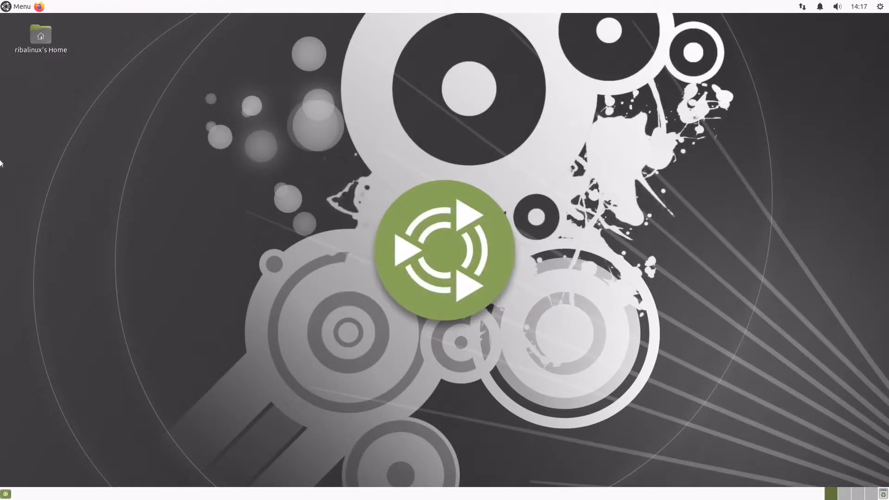
# Step: Search the installed applications for "term" and launch MATE Terminal
pyautogui.click(22, 7)
pyautogui.write('term')
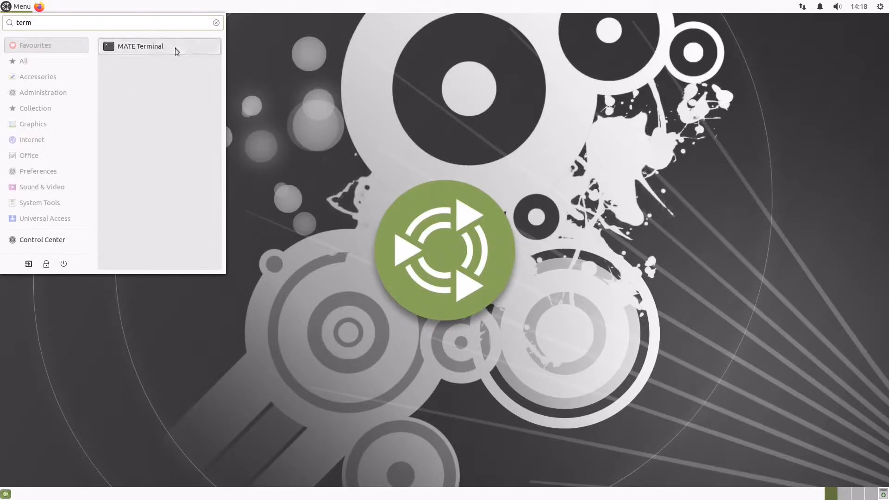
pyautogui.click(175, 48)
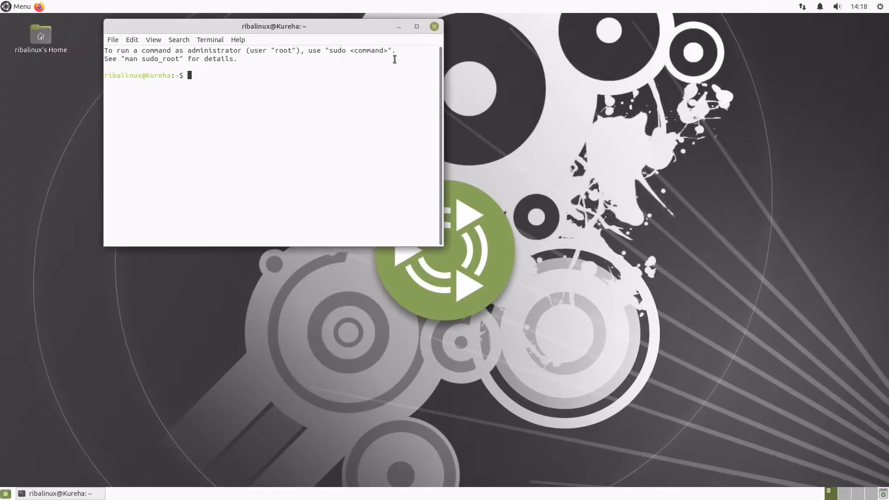
# Step: Open the home folder, move its window so it overlaps the terminal, and switch to the terminal window
pyautogui.doubleClick(41, 37)
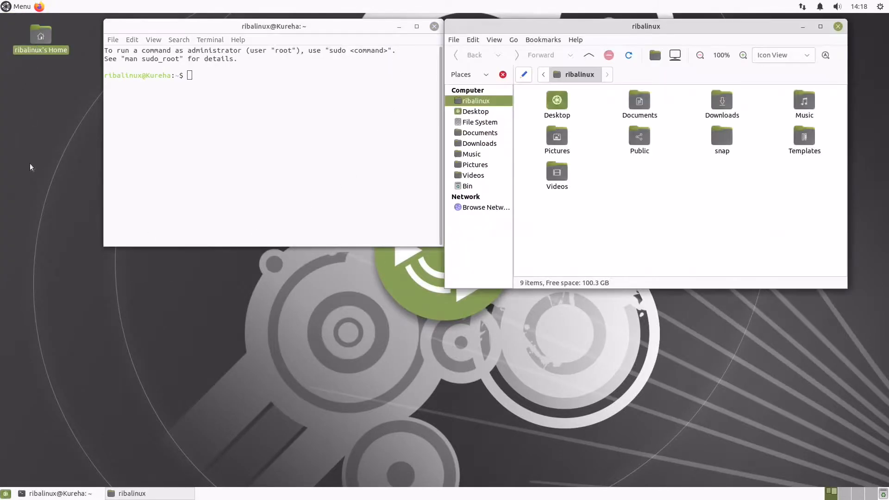
pyautogui.moveTo(683, 33); pyautogui.dragTo(445, 107)
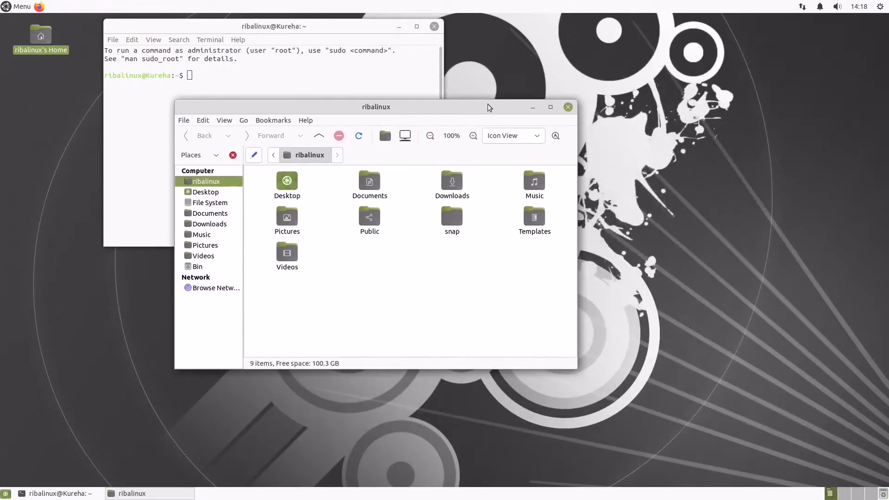
pyautogui.hotkey('alt', 'Tab')
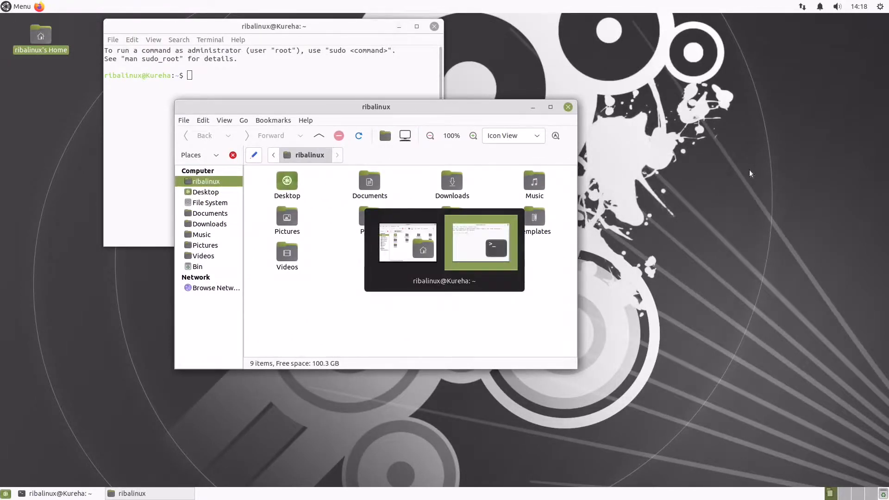
pyautogui.hotkey('alt', 'Tab')
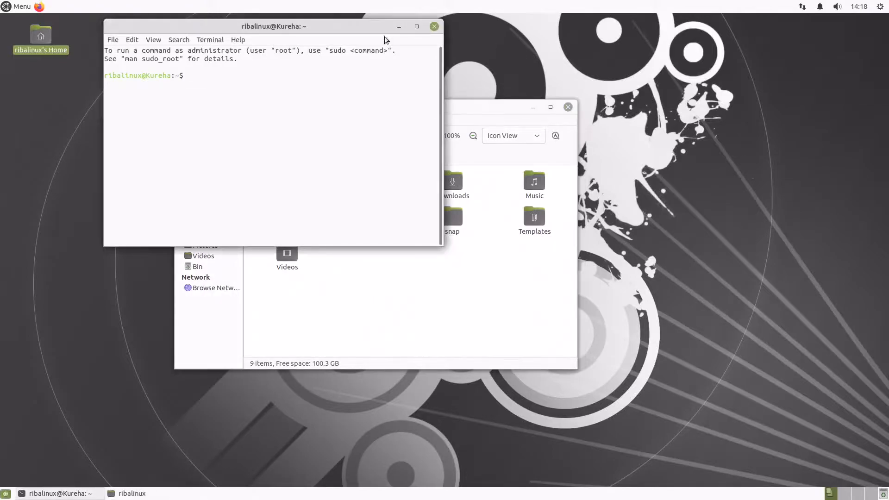
# Step: Tile the terminal on the left half and the home folder on the right half of the desktop, and restore both to floating windows
pyautogui.moveTo(305, 35); pyautogui.dragTo(0, 141)
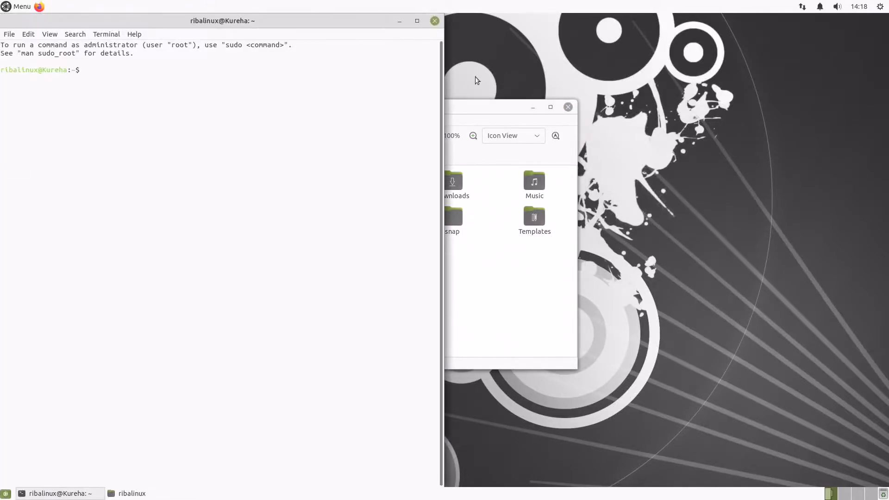
pyautogui.moveTo(462, 103); pyautogui.dragTo(887, 259)
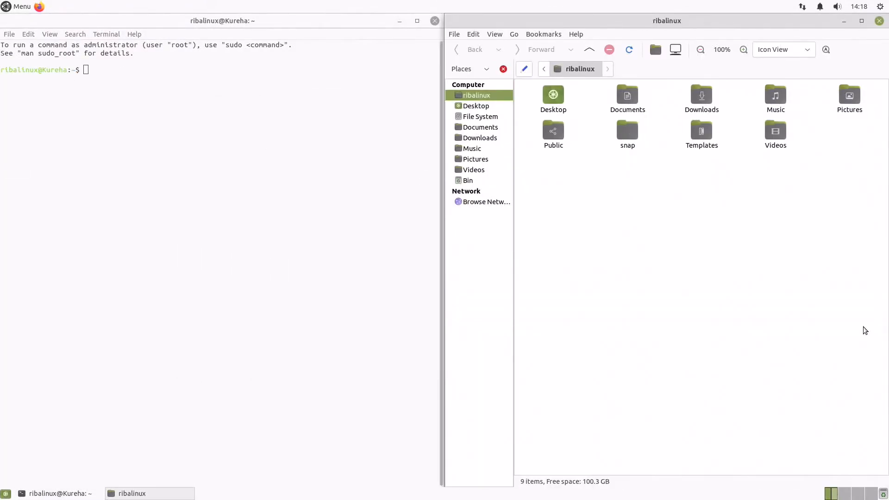
pyautogui.moveTo(691, 28); pyautogui.dragTo(451, 116)
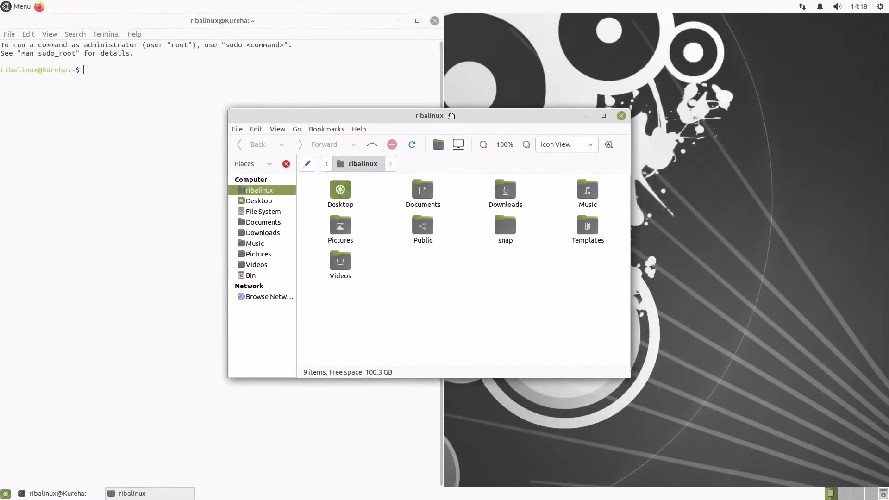
pyautogui.moveTo(265, 31); pyautogui.dragTo(332, 87)
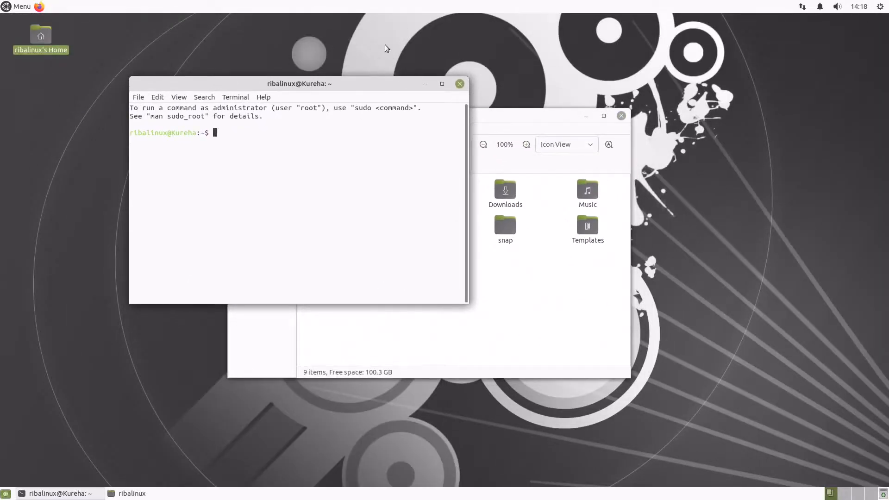
# Step: Close the terminal and move the home folder window toward the upper-left area of the desktop
pyautogui.click(458, 85)
pyautogui.moveTo(505, 116); pyautogui.dragTo(355, 98)
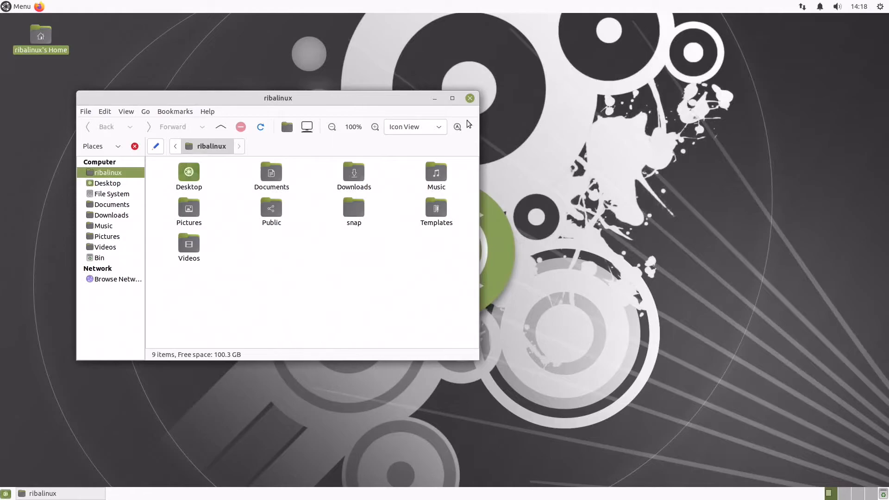
pyautogui.click(457, 127)
pyautogui.click(459, 129)
pyautogui.click(433, 128)
pyautogui.click(430, 139)
pyautogui.click(427, 130)
pyautogui.click(419, 143)
pyautogui.click(430, 130)
pyautogui.click(414, 97)
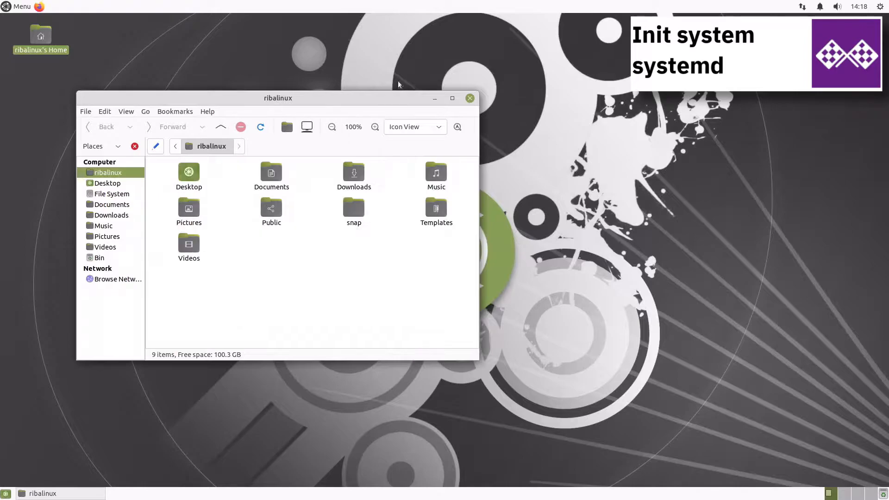
# Step: Show the home folder's path as editable text and hide it again, and maximise and restore the window
pyautogui.click(155, 146)
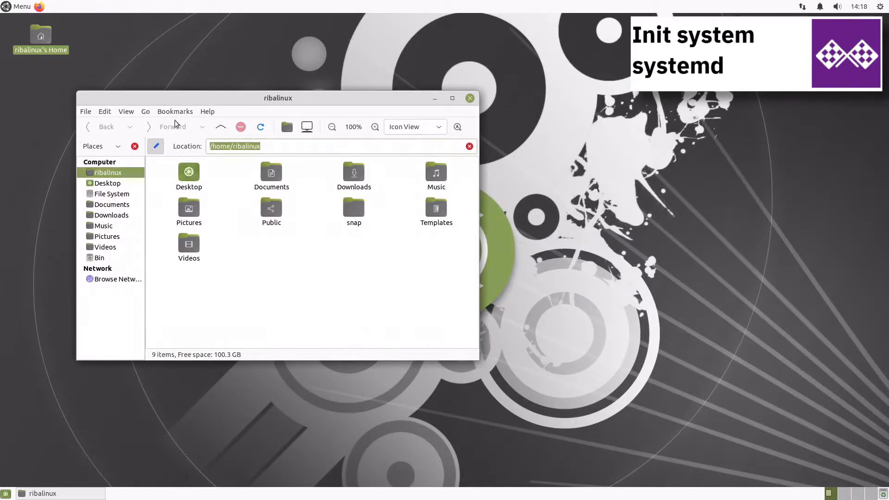
pyautogui.click(156, 147)
pyautogui.click(452, 98)
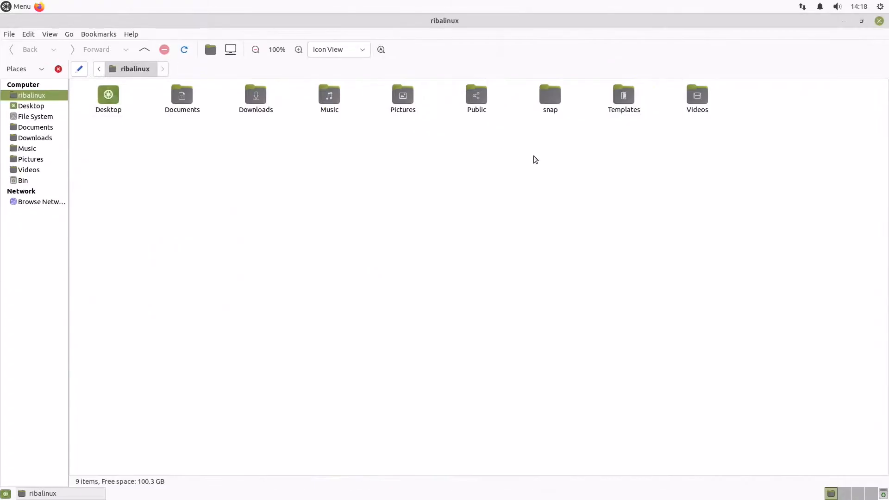
pyautogui.click(862, 21)
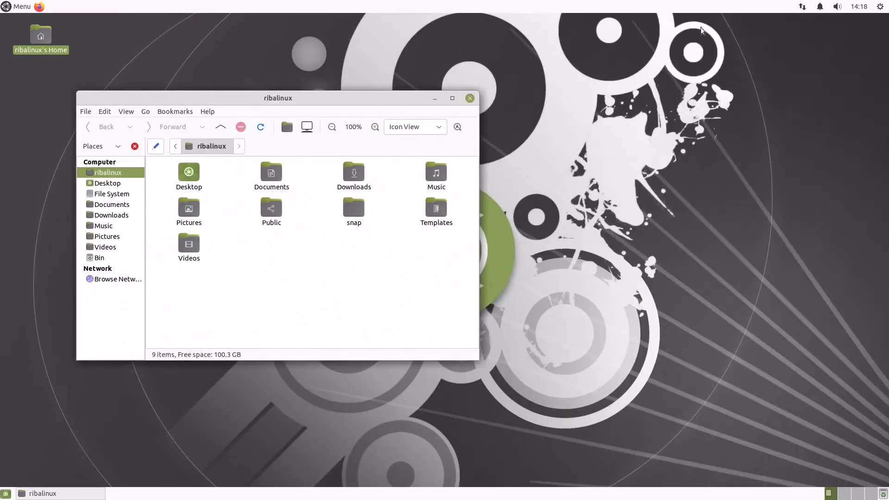
# Step: Minimise the home folder window and bring it back, and switch to the second workspace and return to the first
pyautogui.click(435, 98)
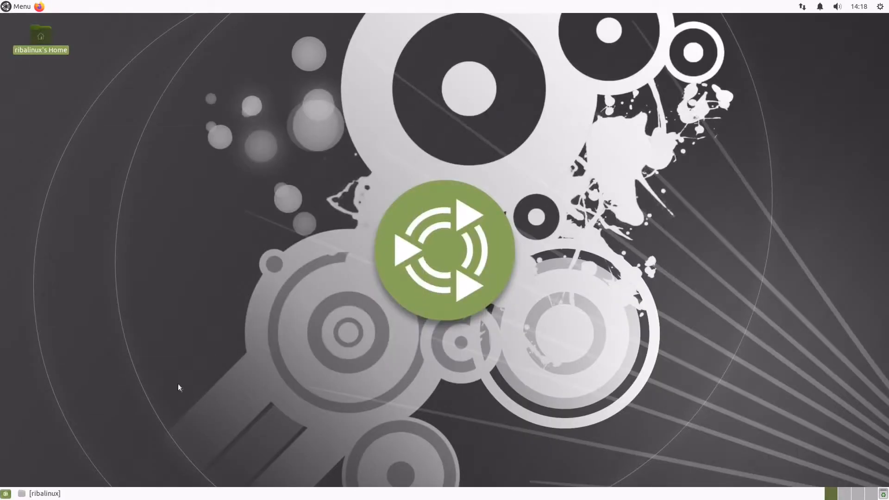
pyautogui.click(84, 491)
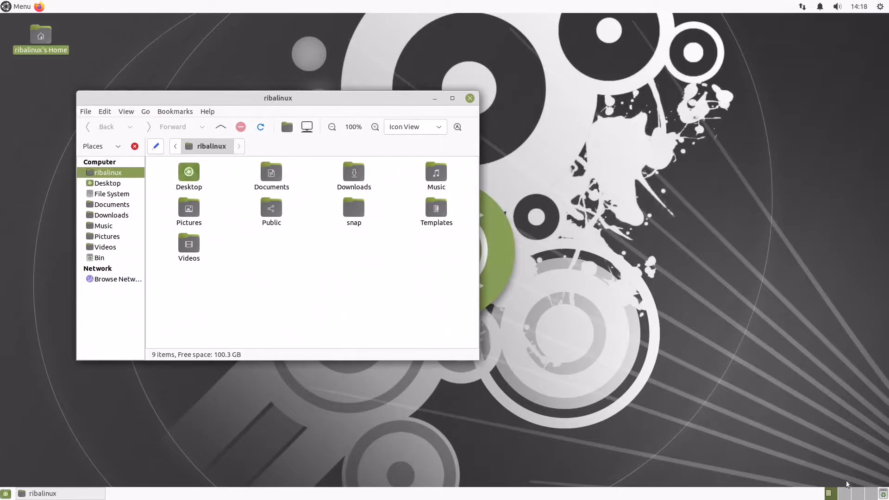
pyautogui.click(844, 493)
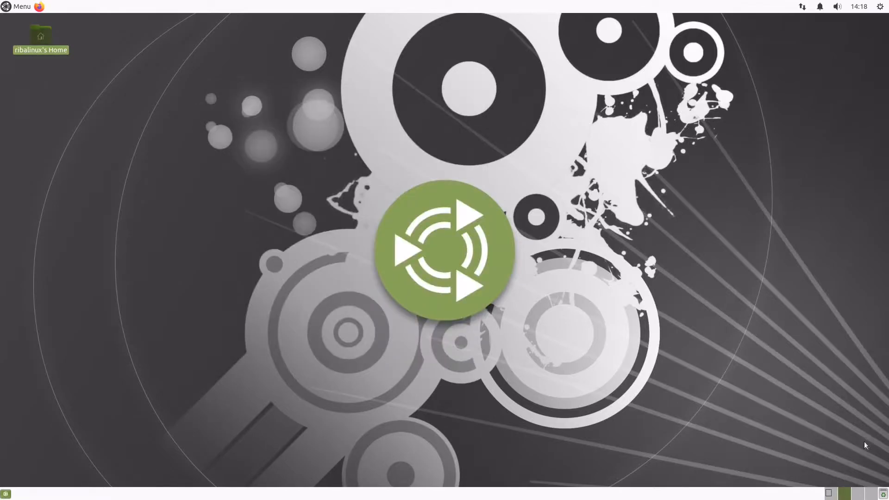
pyautogui.click(829, 494)
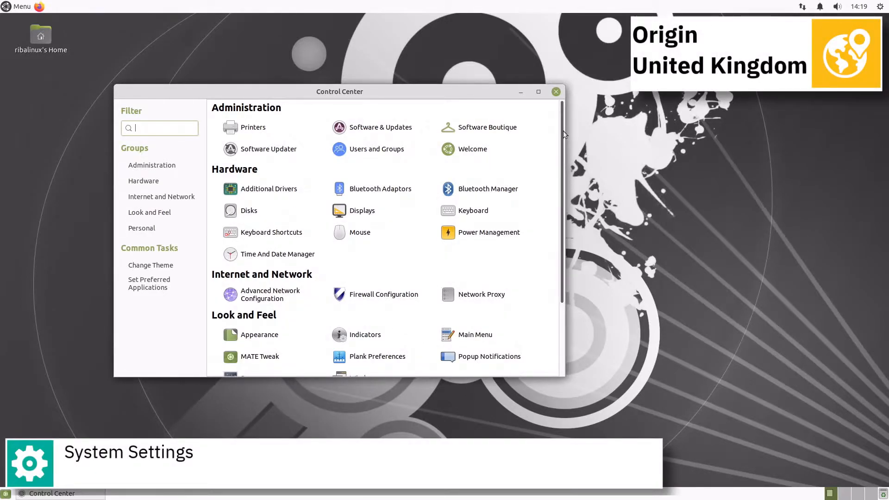
# Step: Look through the Control Center's settings and the themes offered in Appearance Preferences
pyautogui.scroll(-5, 563, 131)
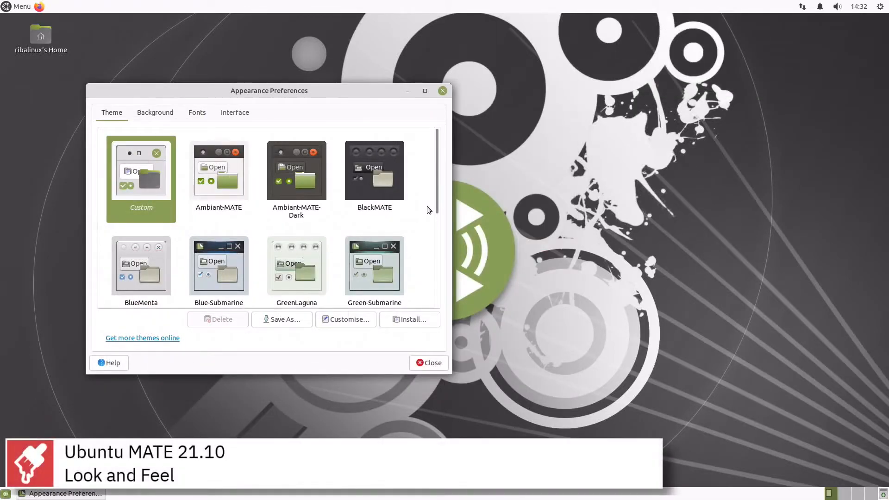
pyautogui.scroll(-3, 427, 206)
pyautogui.scroll(-5, 427, 206)
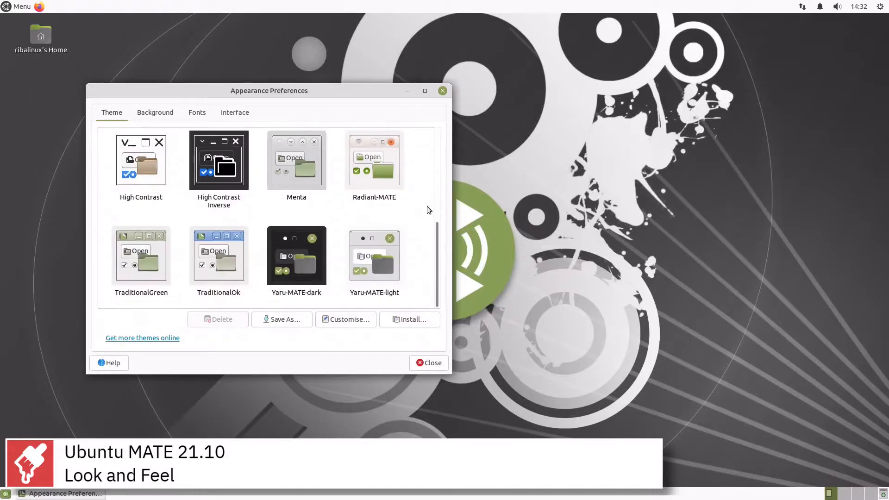
# Step: Open the theme's customisation and look through the available Controls styles
pyautogui.click(360, 316)
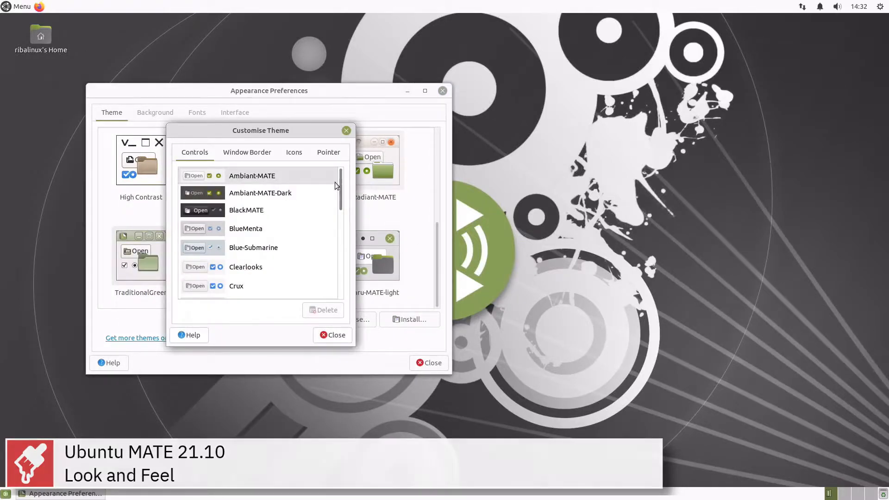
pyautogui.scroll(-3, 335, 182)
pyautogui.scroll(-10, 335, 182)
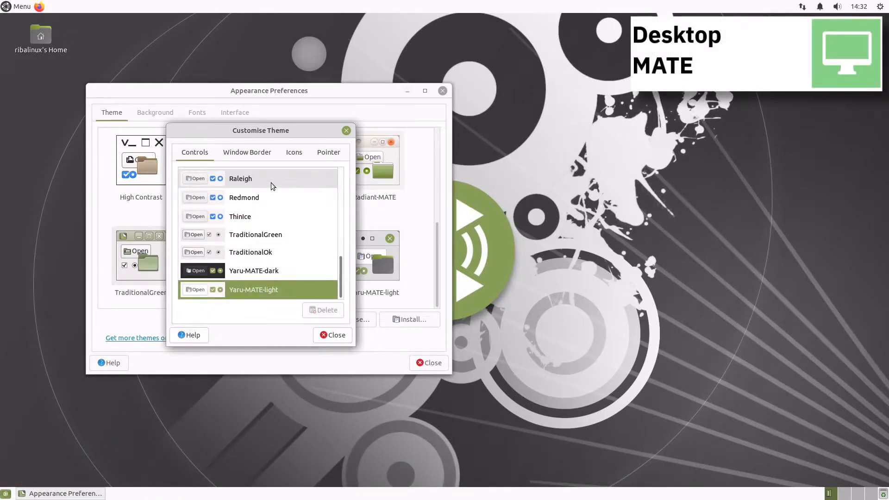
# Step: Look through the Window Border styles available for customising the theme
pyautogui.click(247, 152)
pyautogui.scroll(-5, 317, 186)
pyautogui.scroll(-9, 318, 186)
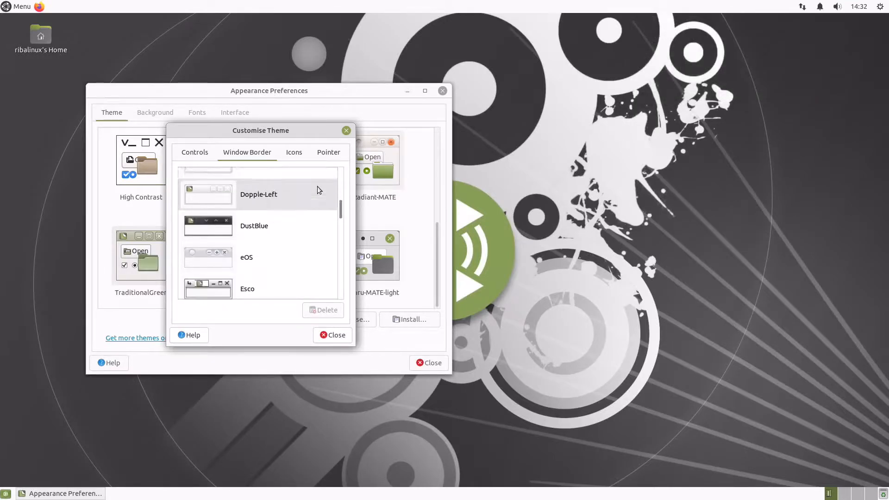
pyautogui.scroll(-12, 318, 187)
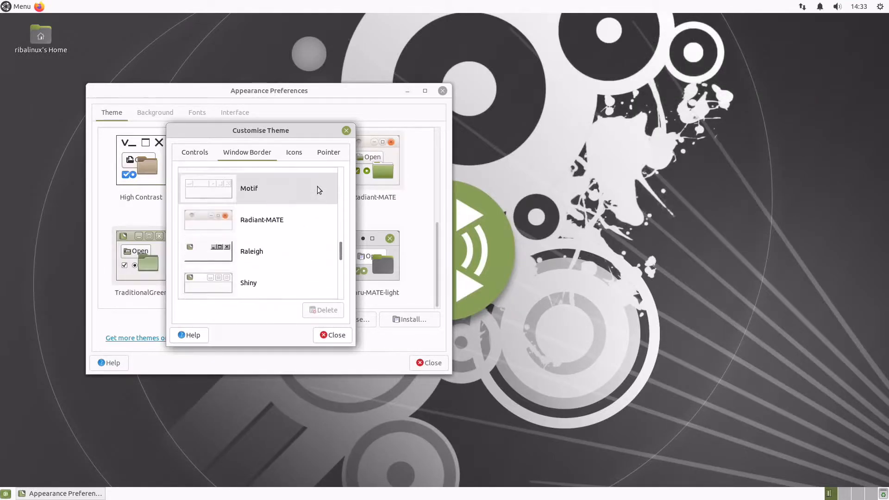
pyautogui.scroll(-2, 317, 186)
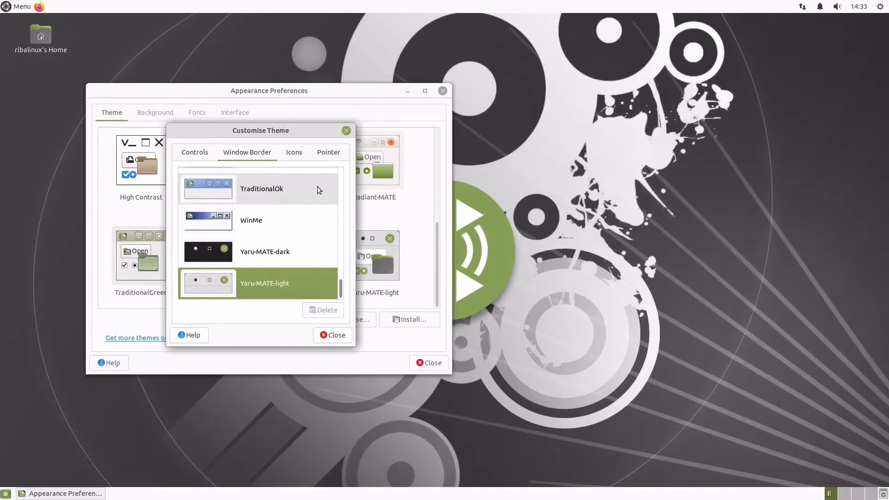
# Step: Look through the theme's Icons and Pointer options, and close the theme customisation
pyautogui.click(295, 154)
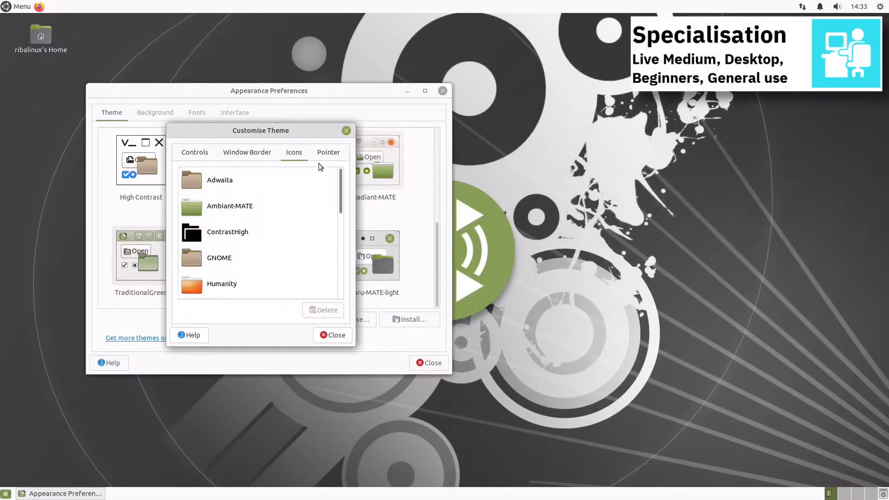
pyautogui.scroll(-9, 322, 178)
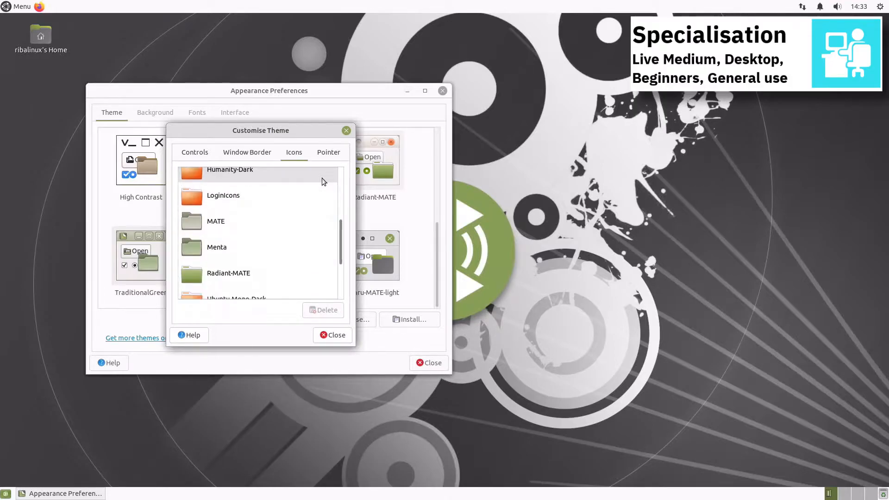
pyautogui.click(327, 153)
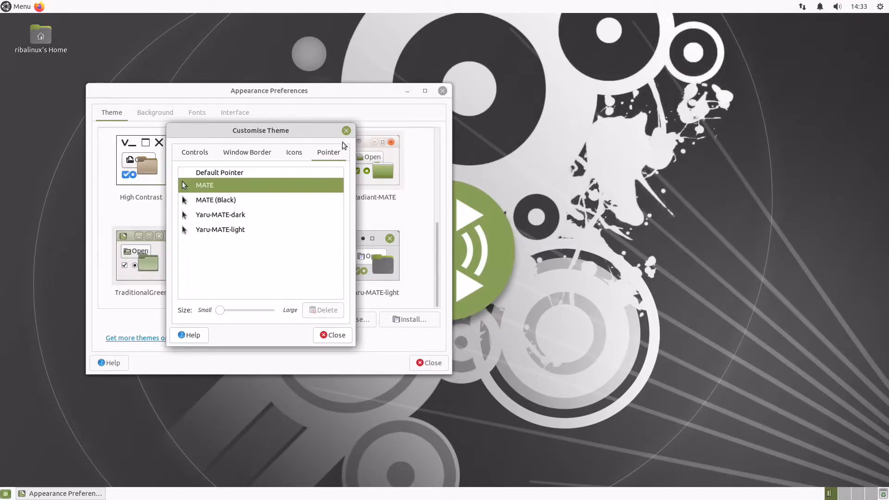
pyautogui.click(346, 130)
# Step: Look through the Background, Fonts and Interface settings in Appearance Preferences
pyautogui.click(162, 111)
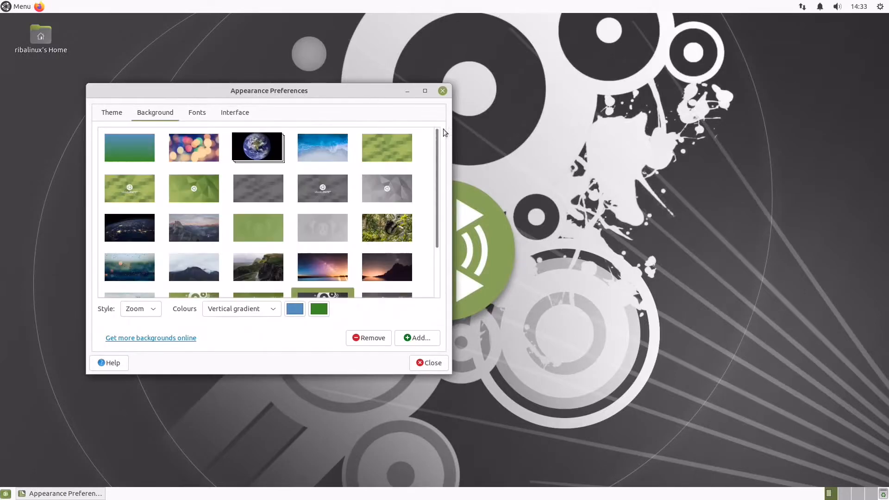
pyautogui.scroll(-3, 427, 148)
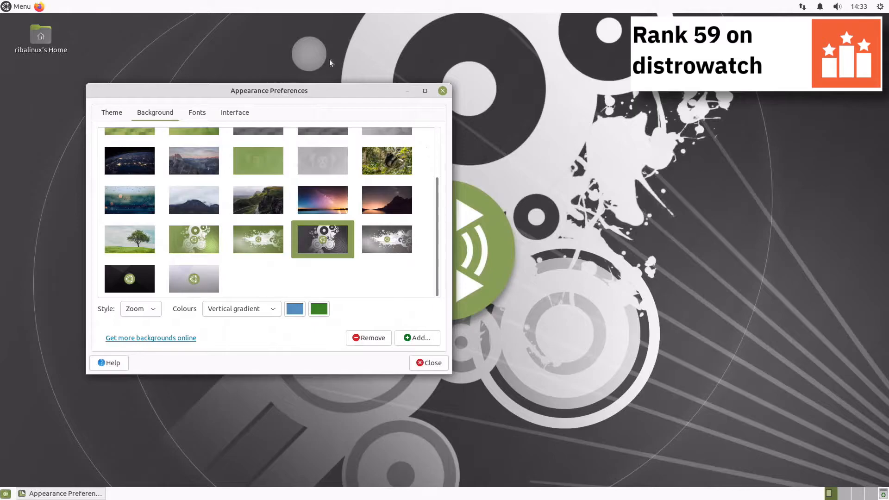
pyautogui.click(208, 109)
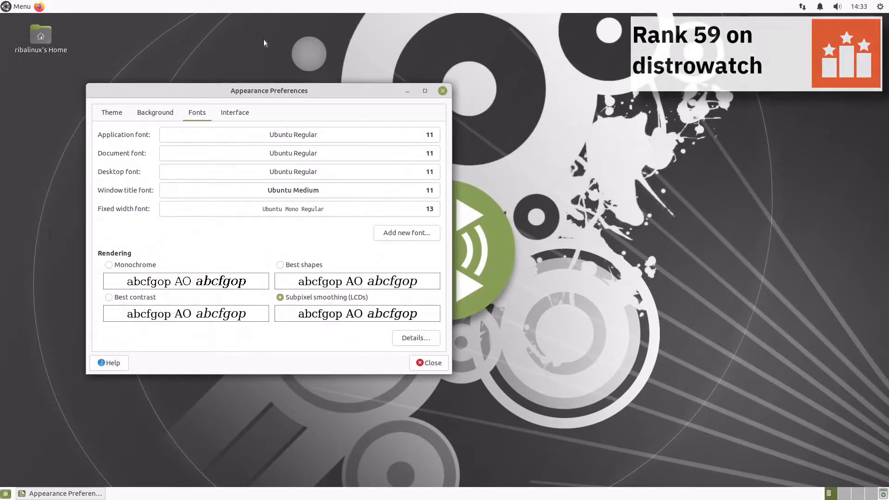
pyautogui.click(232, 113)
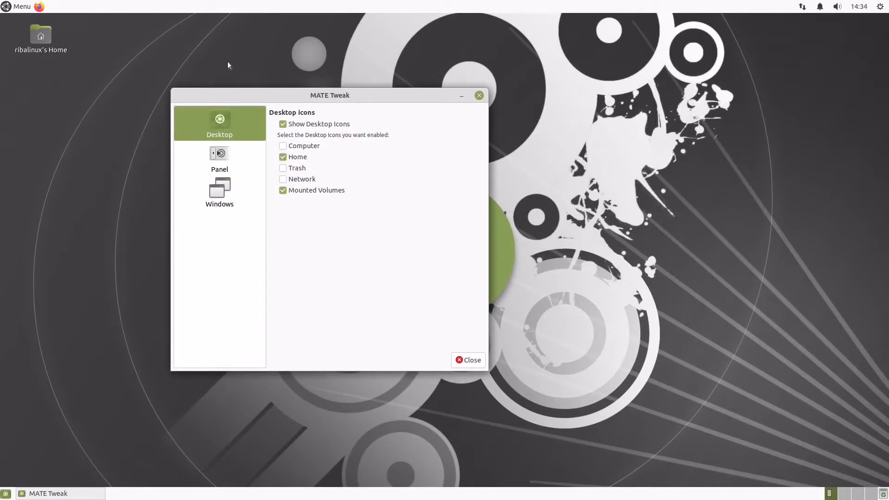
# Step: Look at MATE Tweak's Panel settings with the available panel layouts, and view its Windows settings
pyautogui.click(211, 160)
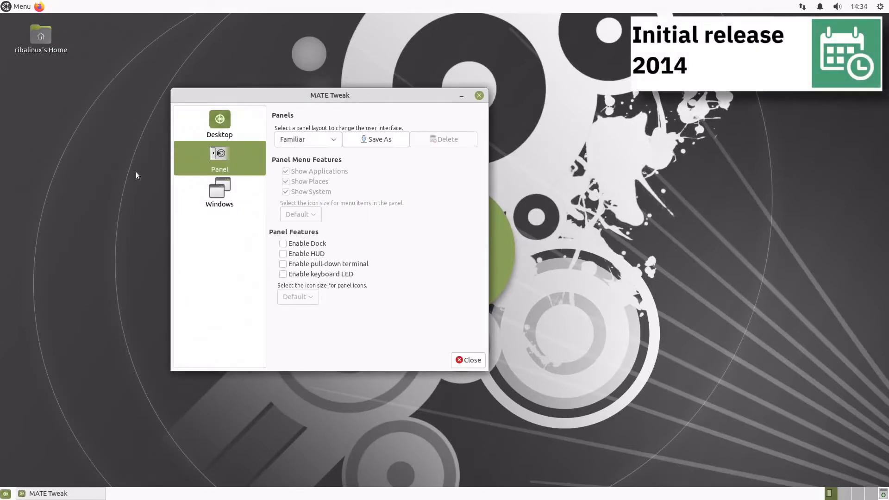
pyautogui.click(303, 140)
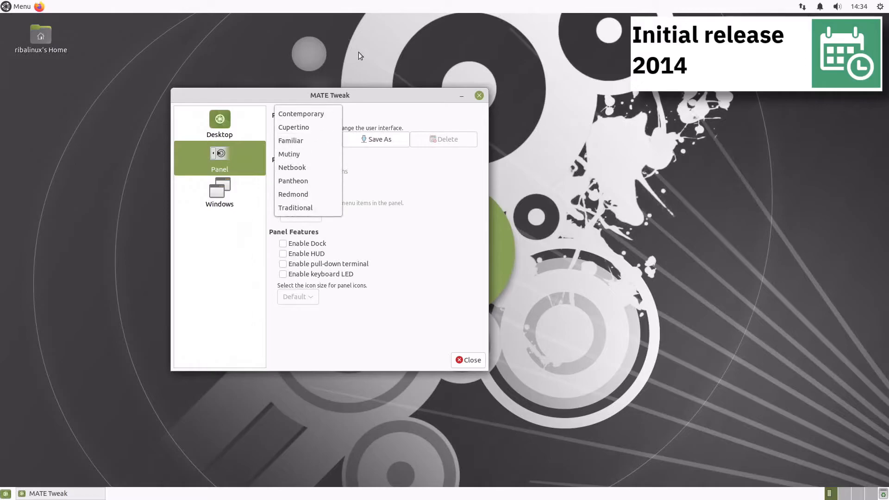
pyautogui.click(394, 114)
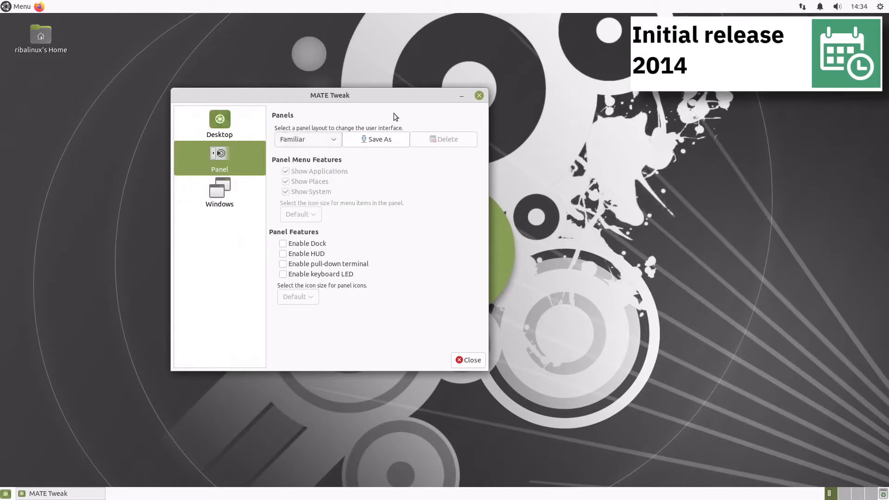
pyautogui.click(210, 193)
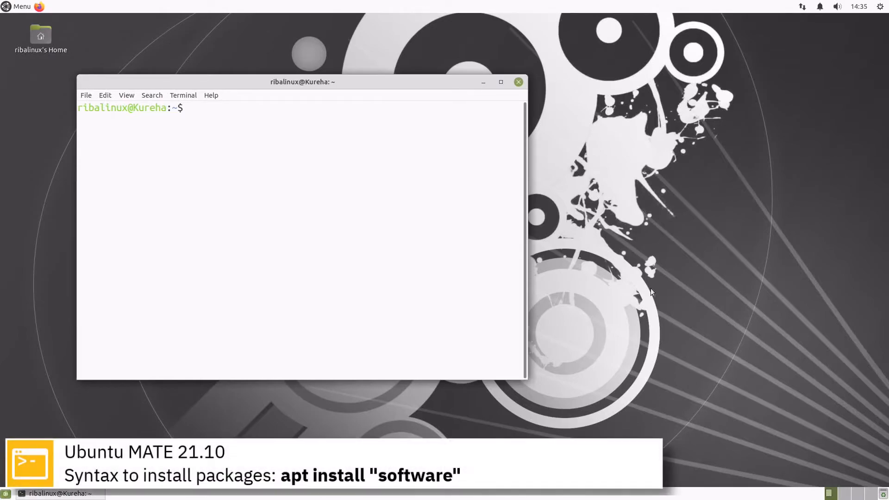
# Step: Install the mc package with sudo apt install mc, accepting the installation, and clear the terminal
pyautogui.write('sudo apt install mc')
pyautogui.press('Return')
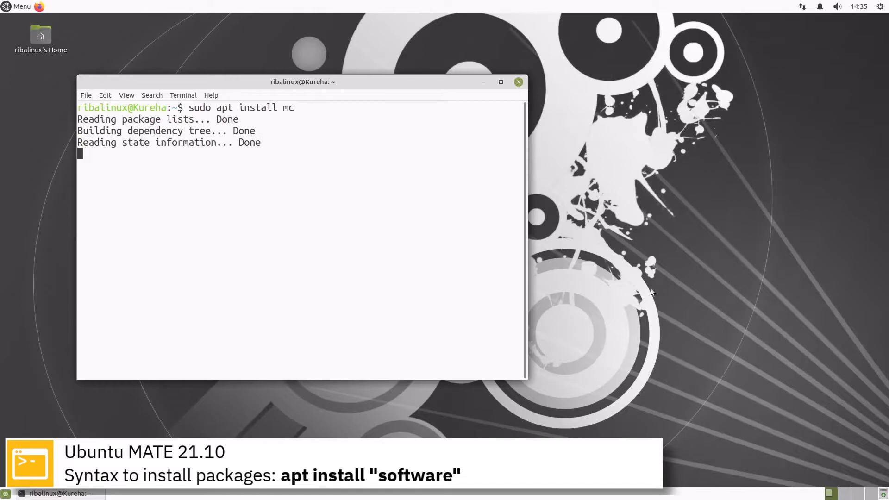
pyautogui.write('y')
pyautogui.press('Return')
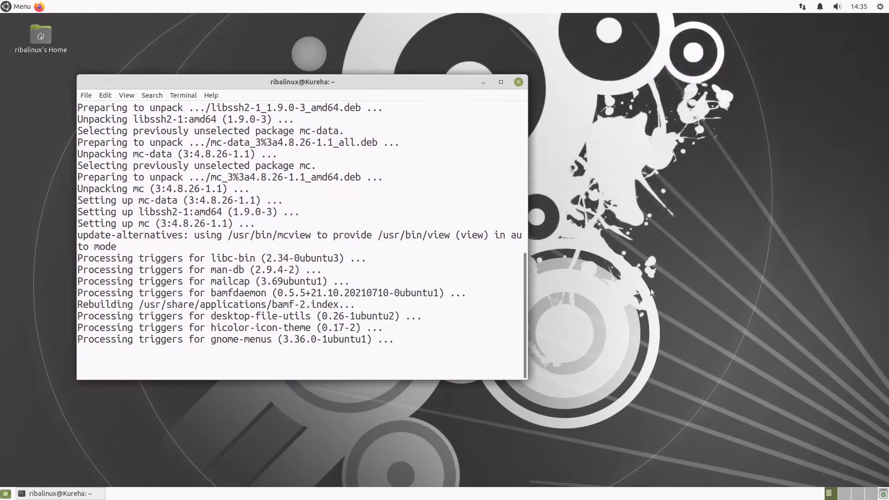
pyautogui.hotkey('ctrl', 'l')
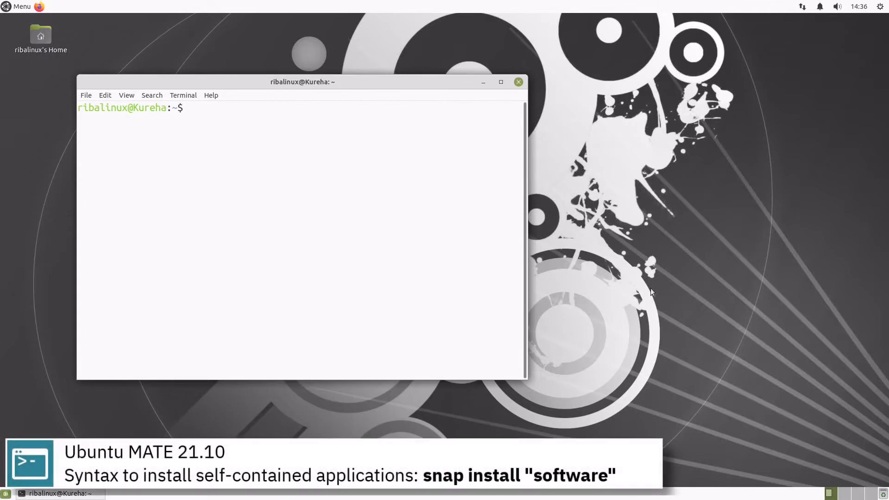
# Step: Install Spotify with sudo snap install spotify, and print the kernel information with uname -a
pyautogui.write('sudo snap install spotify')
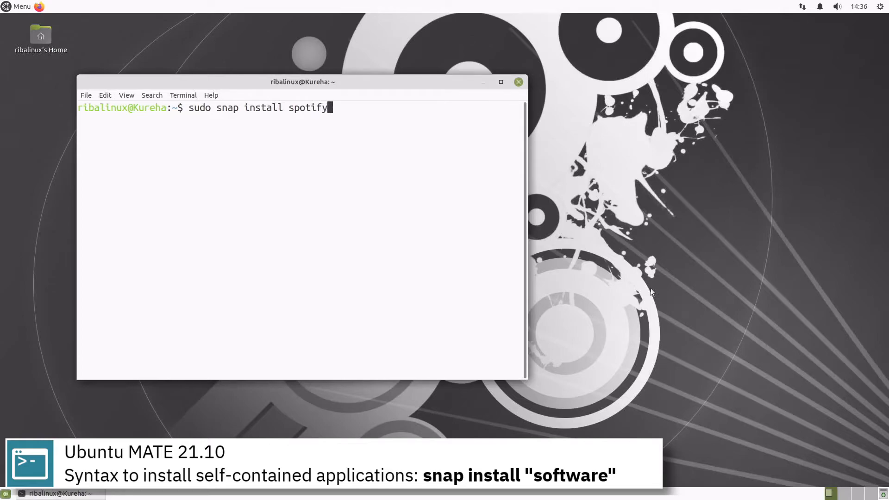
pyautogui.press('Return')
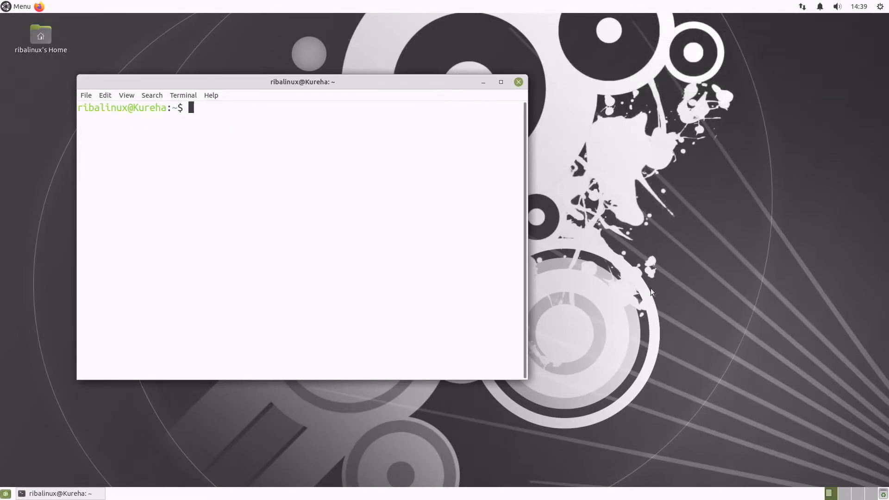
pyautogui.write('uname -a')
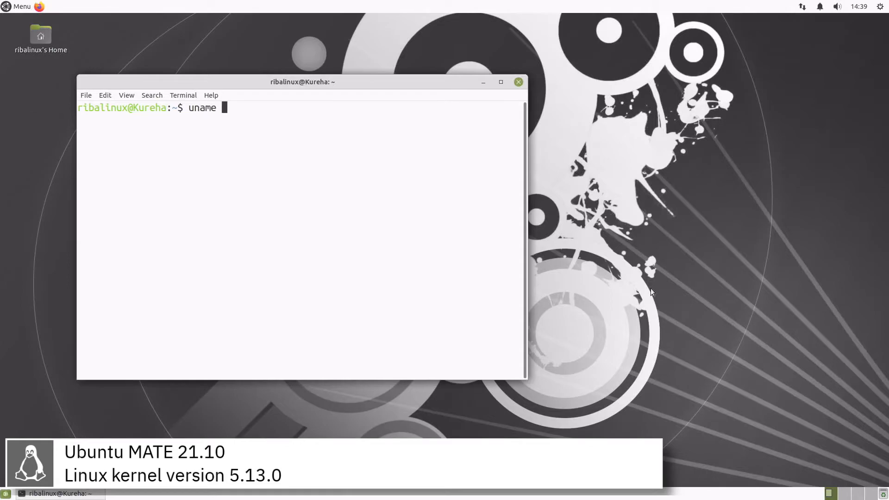
pyautogui.press('Return')
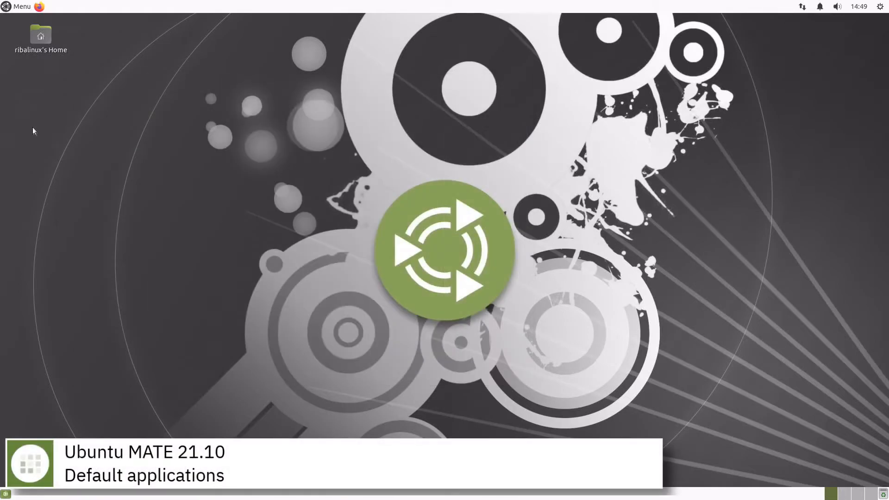
# Step: Launch MATE Calculator from the Accessories category, move its window closer to the desktop's centre, and close it
pyautogui.click(16, 7)
pyautogui.click(21, 78)
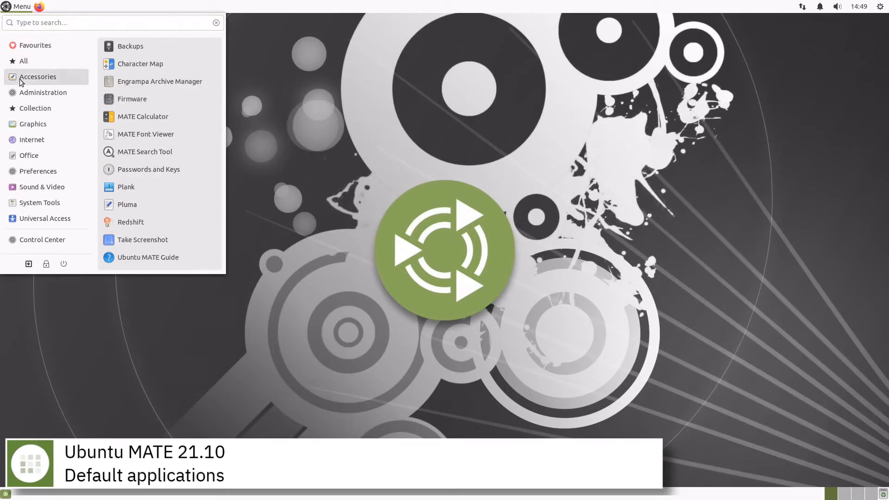
pyautogui.click(143, 119)
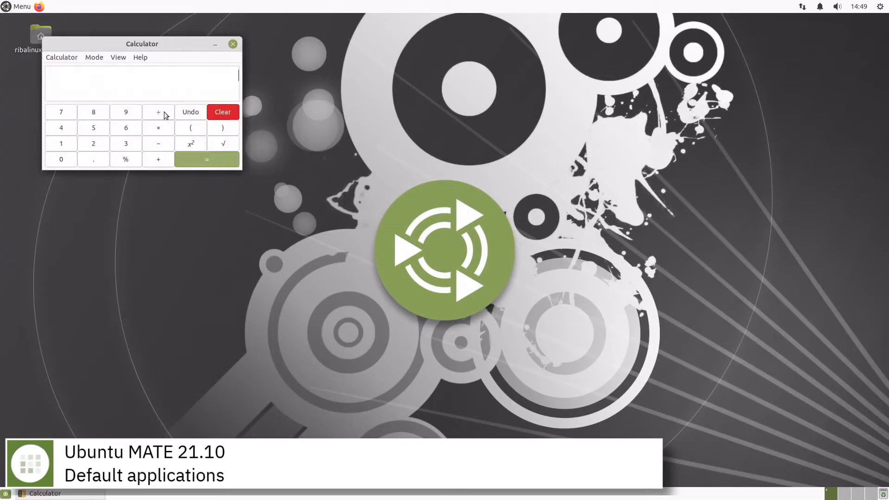
pyautogui.moveTo(172, 47); pyautogui.dragTo(277, 131)
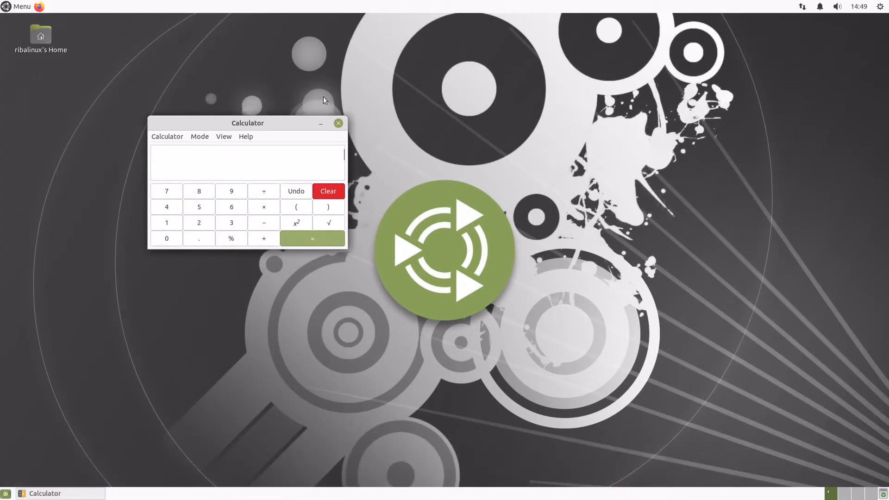
pyautogui.click(340, 123)
# Step: Launch Welcome, view the Graphics category in the Software Boutique, and close the Boutique
pyautogui.click(27, 9)
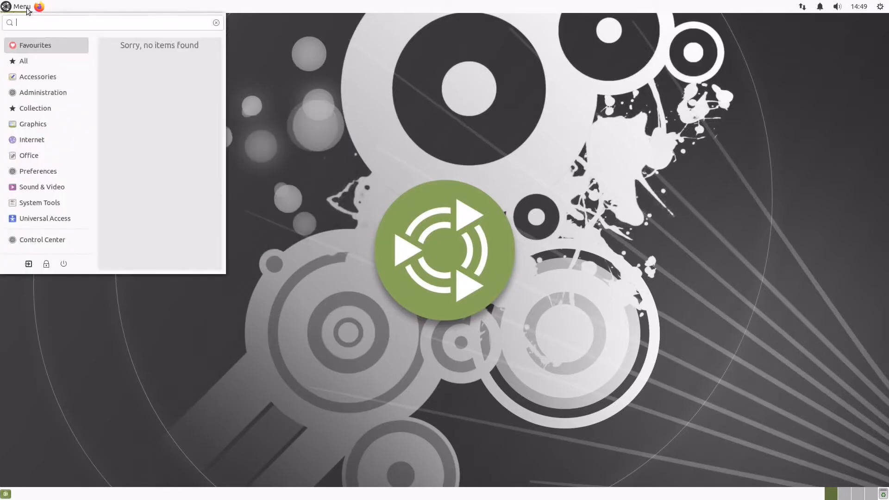
pyautogui.moveTo(38, 94)
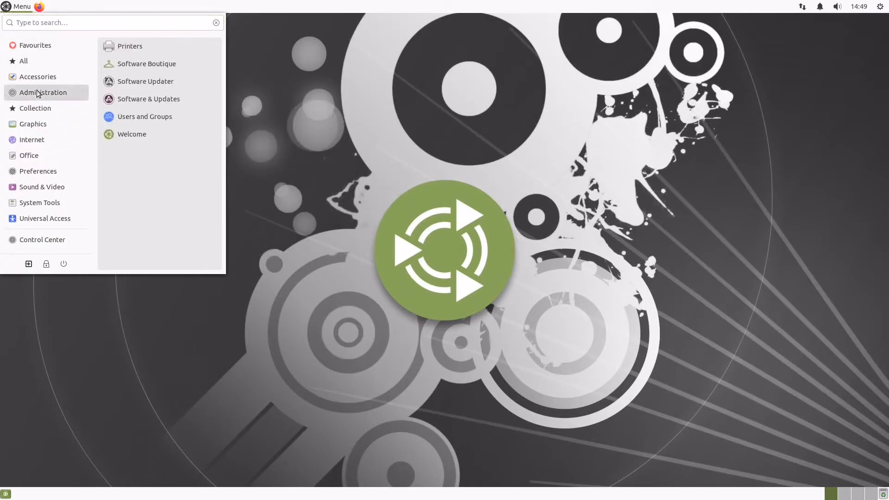
pyautogui.click(120, 136)
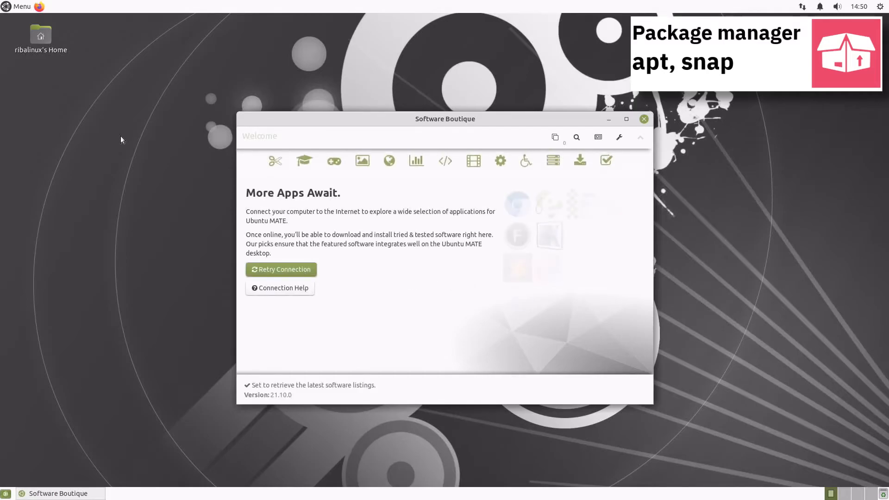
pyautogui.click(362, 163)
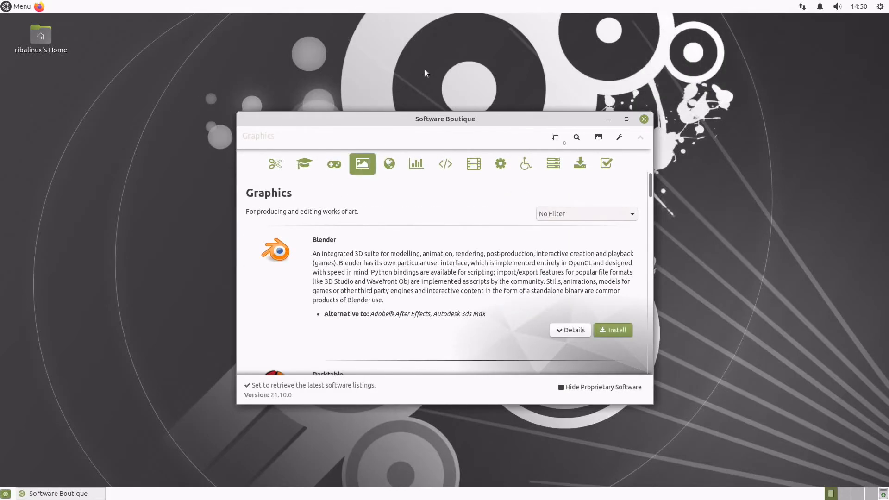
pyautogui.click(644, 120)
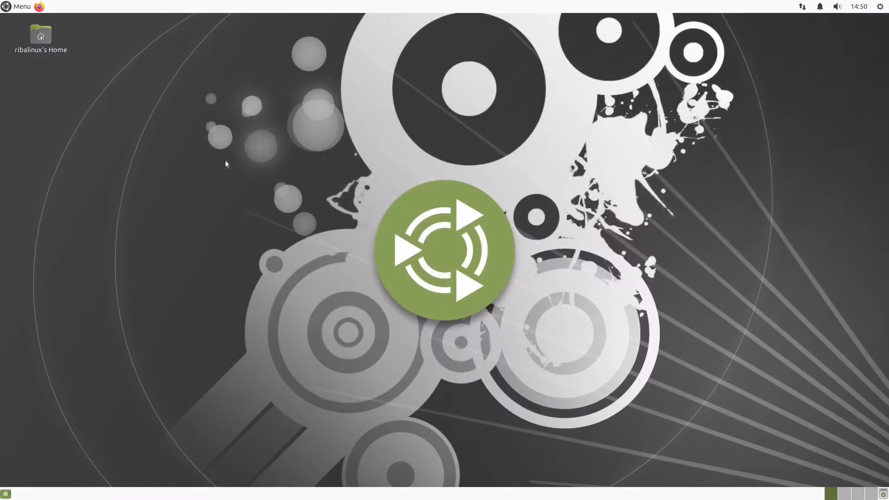
# Step: Launch Shotwell from the Graphics applications, look at its library window, and close it
pyautogui.click(20, 7)
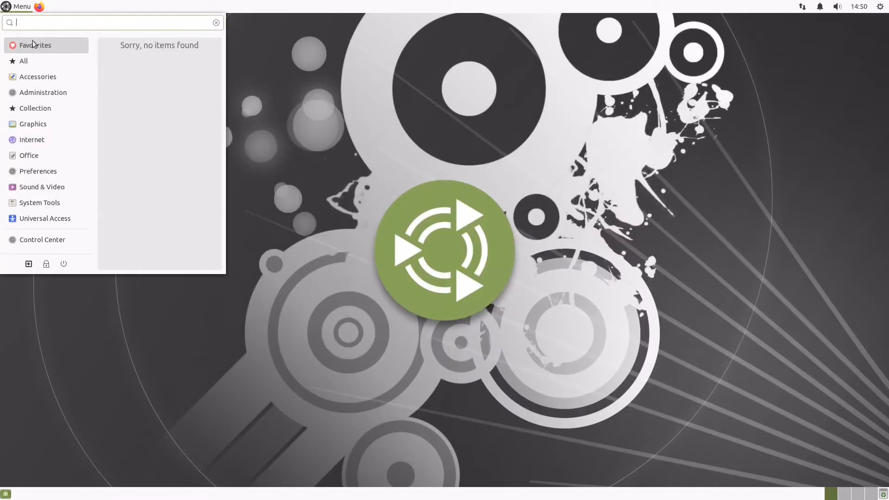
pyautogui.click(40, 106)
pyautogui.moveTo(40, 128)
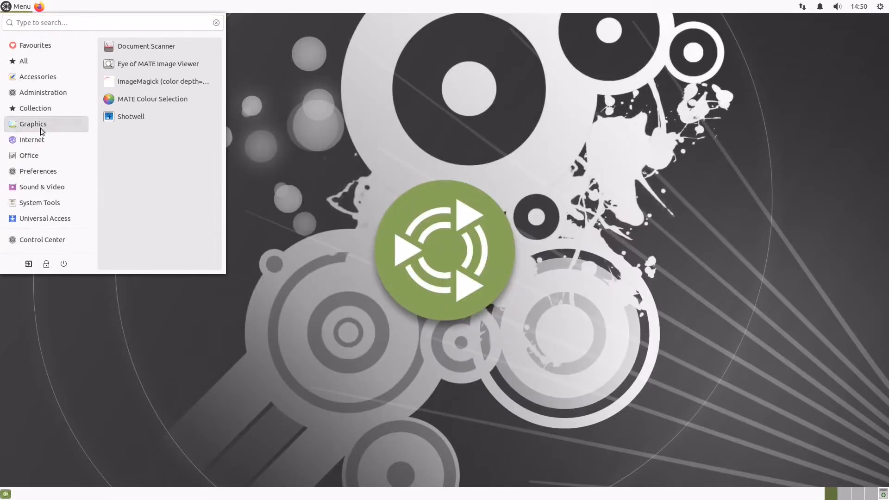
pyautogui.click(115, 118)
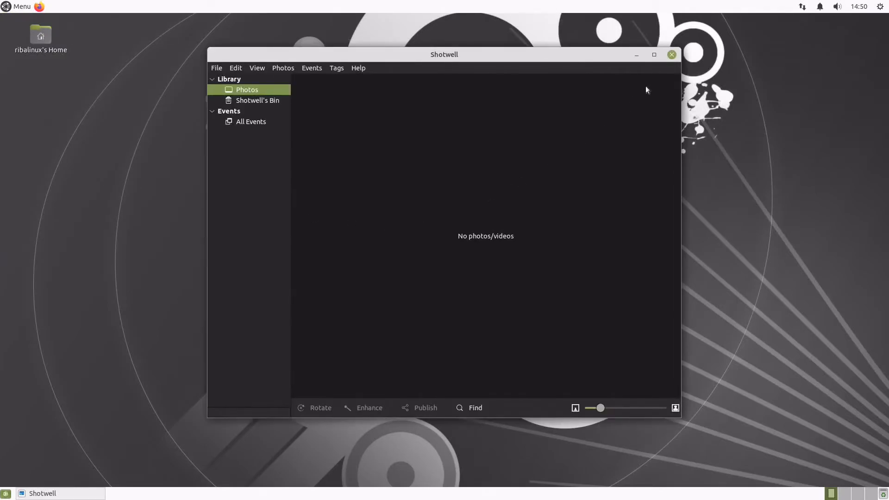
pyautogui.click(672, 55)
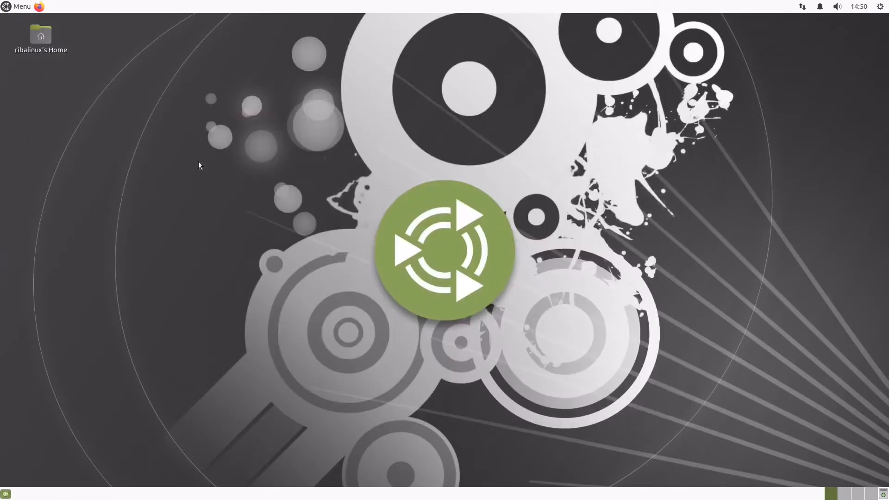
# Step: Launch Firefox Web Browser from the Internet applications
pyautogui.click(21, 7)
pyautogui.moveTo(36, 140)
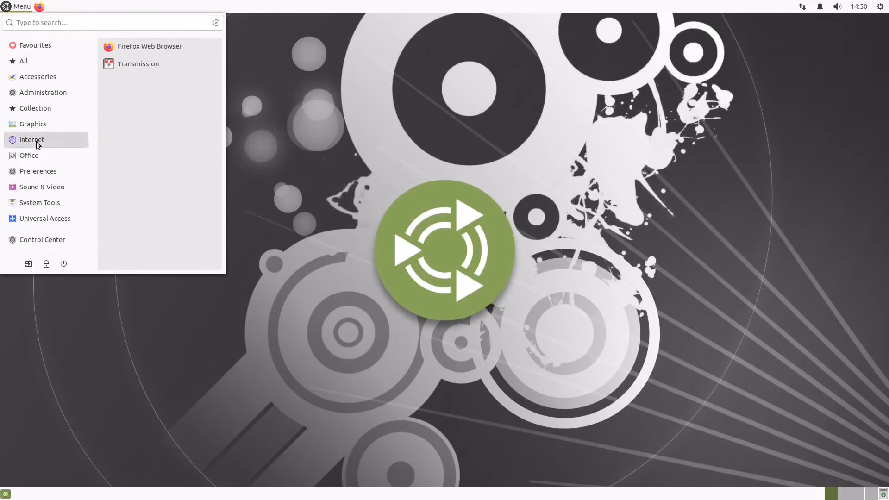
pyautogui.click(155, 46)
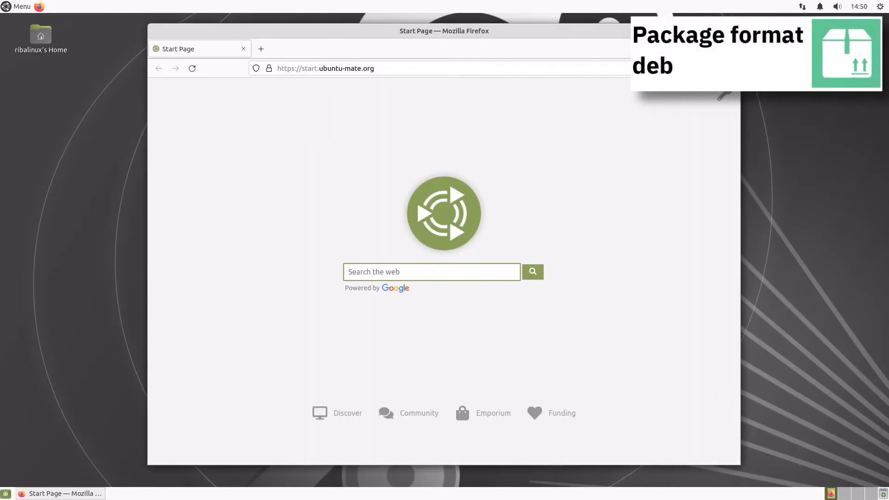
# Step: Close Firefox, launch LibreOffice Writer from the Office applications, and close its blank document window
pyautogui.hotkey('alt', 'F4')
pyautogui.click(22, 6)
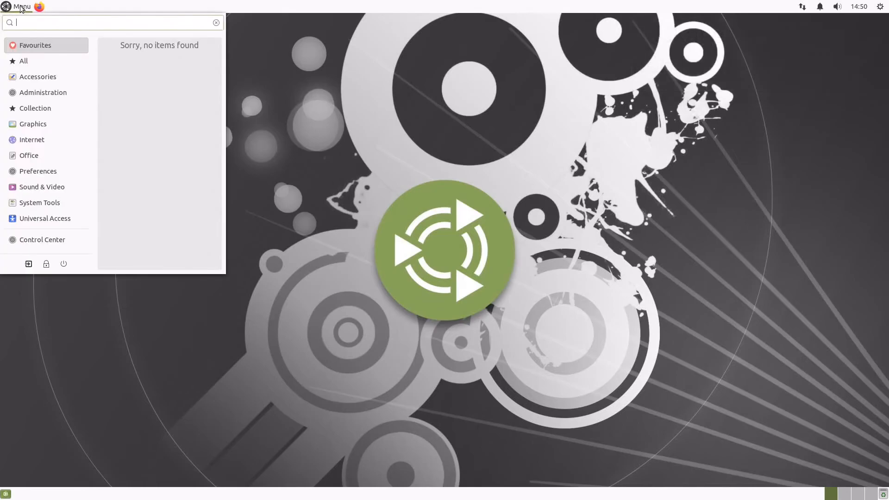
pyautogui.moveTo(36, 158)
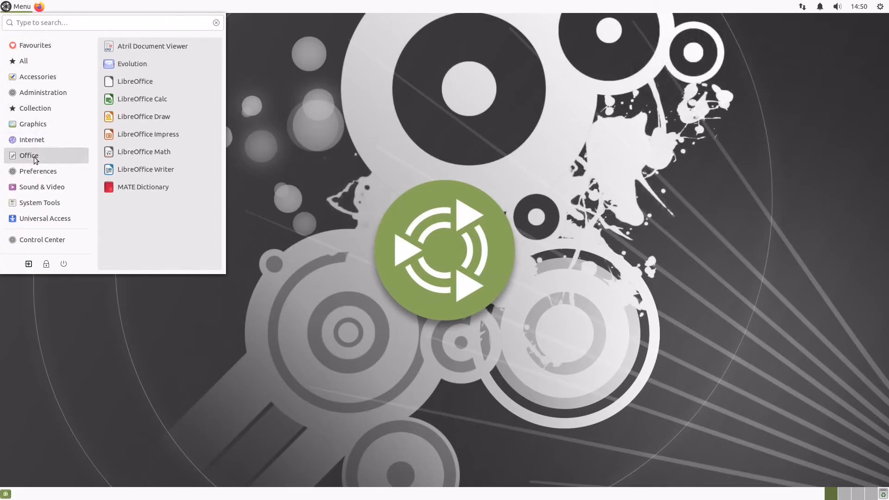
pyautogui.click(131, 170)
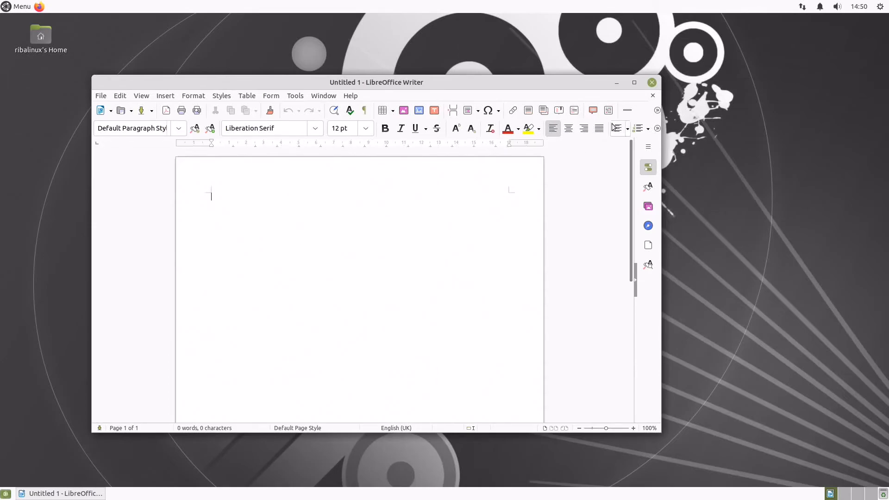
pyautogui.click(652, 83)
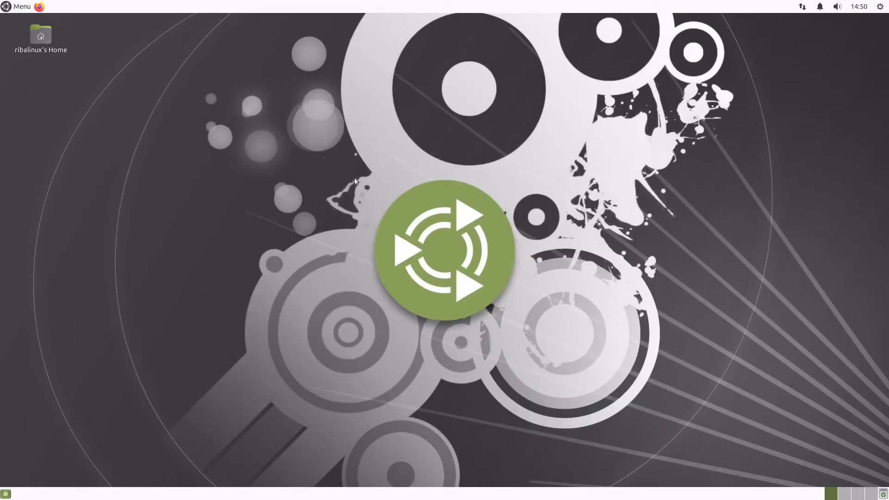
# Step: Launch Firewall Configuration from the Preferences category, authenticate with the account password, and close the firewall window
pyautogui.click(21, 7)
pyautogui.moveTo(37, 171)
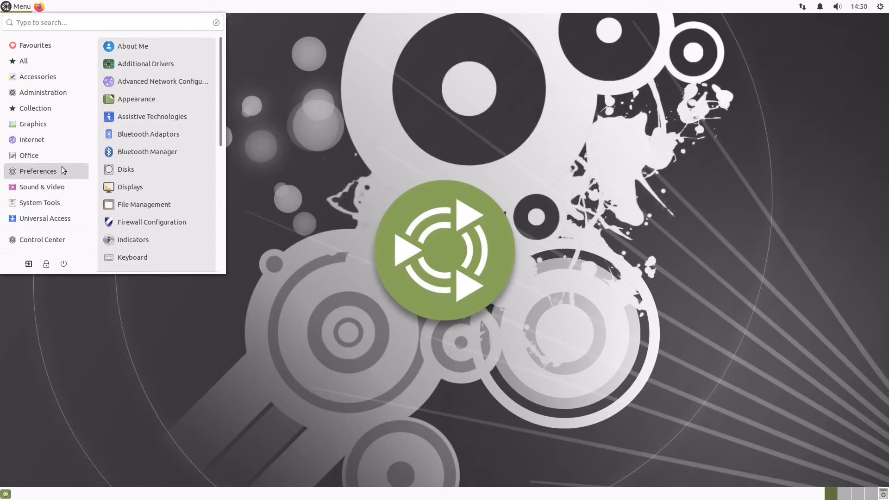
pyautogui.scroll(-3, 222, 133)
pyautogui.scroll(-5, 221, 132)
pyautogui.scroll(8, 222, 132)
pyautogui.click(205, 128)
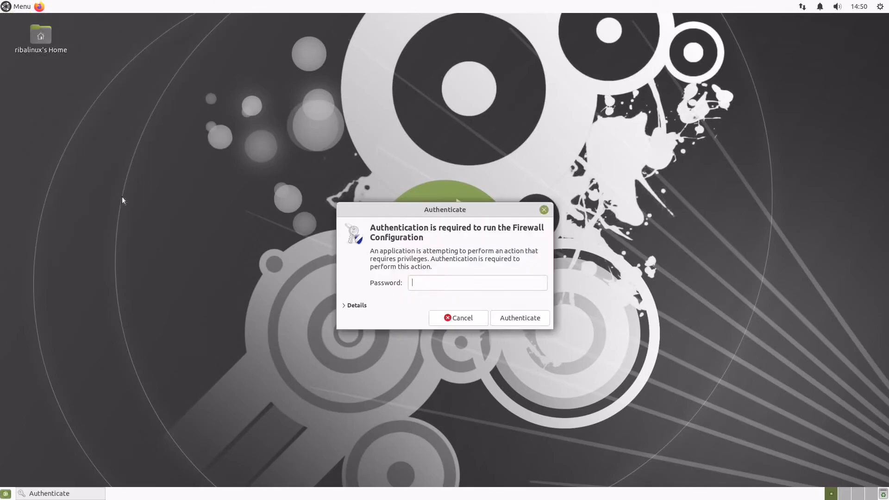
pyautogui.write('******')
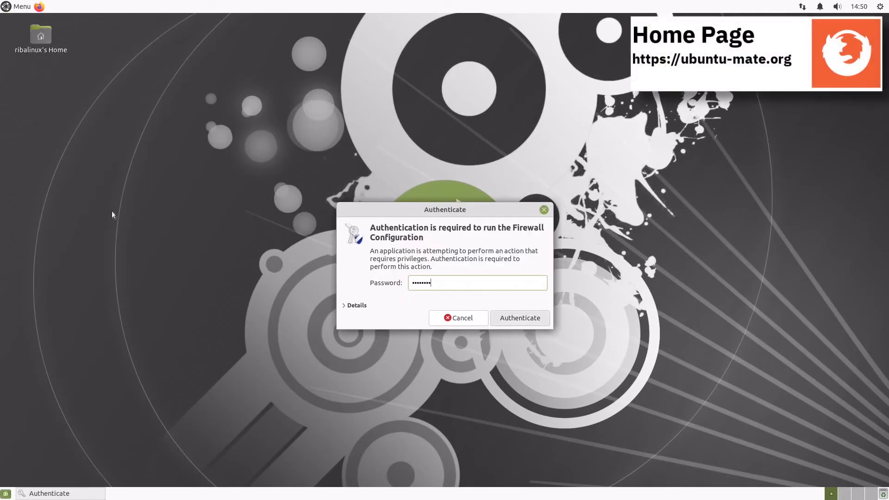
pyautogui.press('Return')
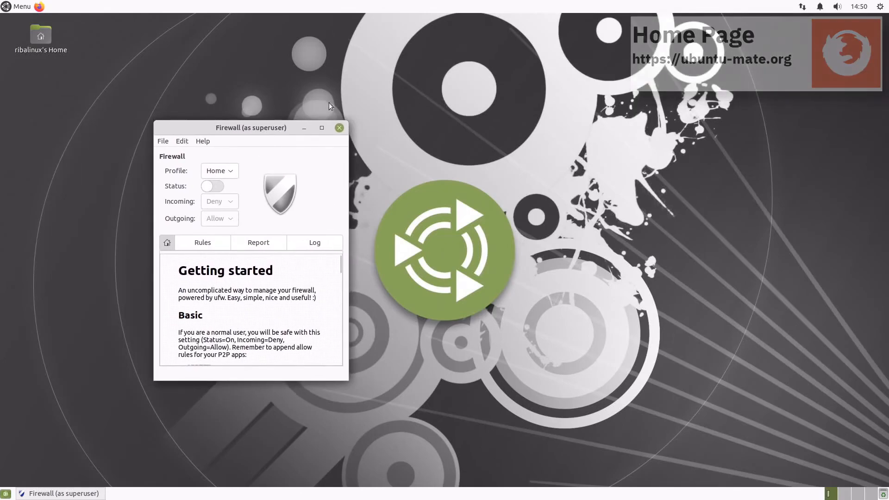
pyautogui.click(238, 91)
# Step: Launch the Celluloid media player from the Sound & Video applications, look at its window, and close it
pyautogui.click(20, 7)
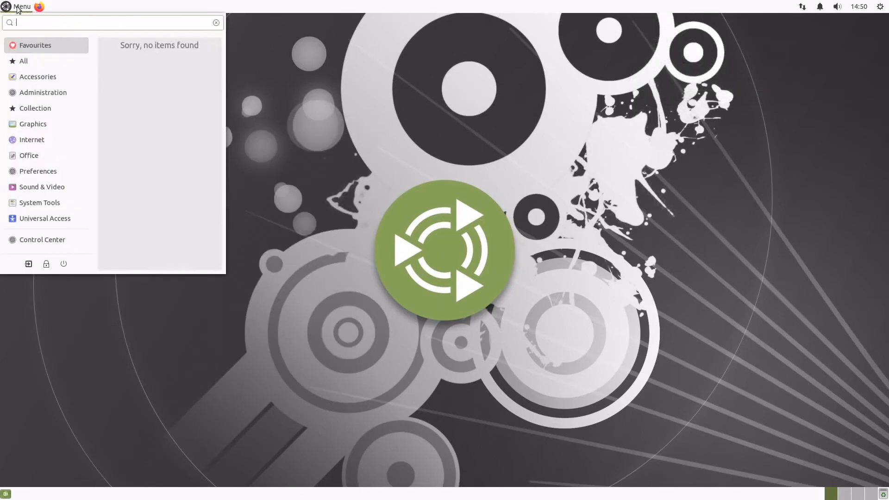
pyautogui.moveTo(38, 81)
pyautogui.moveTo(27, 186)
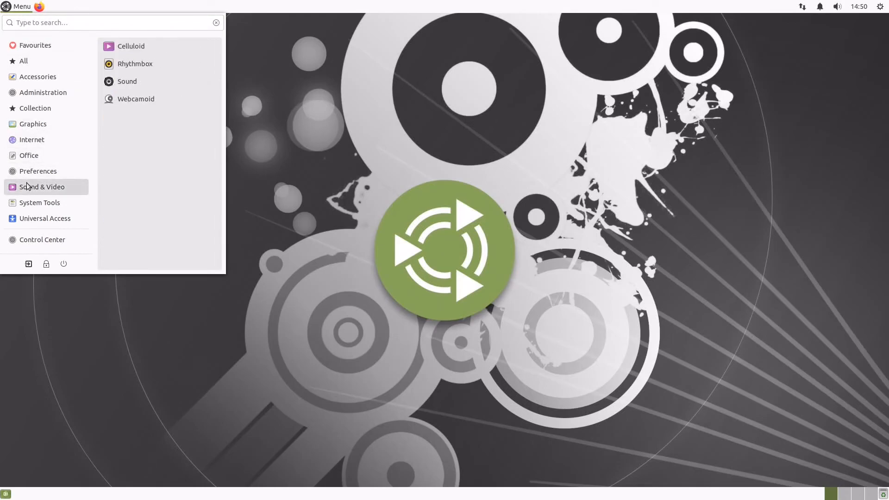
pyautogui.click(118, 49)
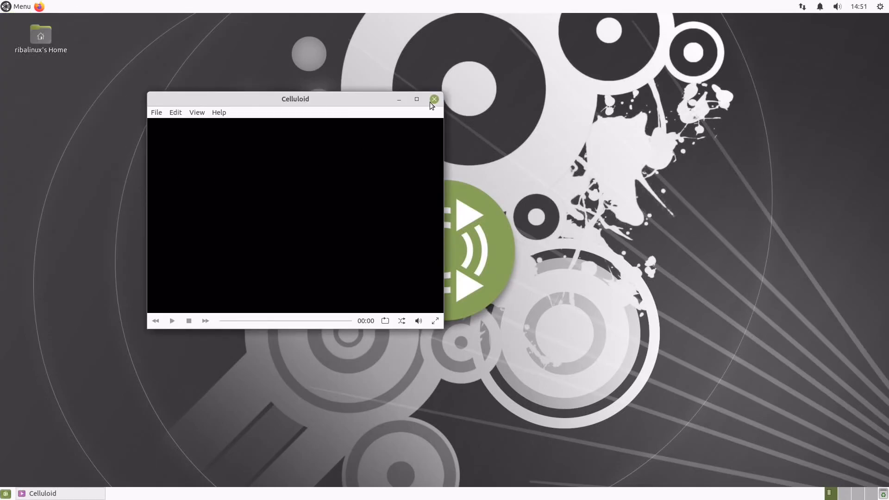
pyautogui.click(431, 101)
# Step: Launch MATE Disk Usage Analyser from the System Tools applications, view its filesystem usage chart, and close it
pyautogui.click(20, 8)
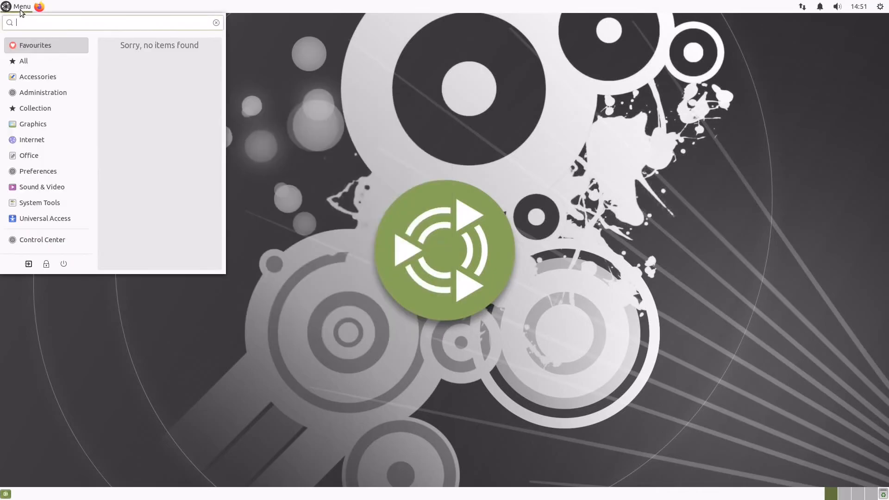
pyautogui.moveTo(37, 207)
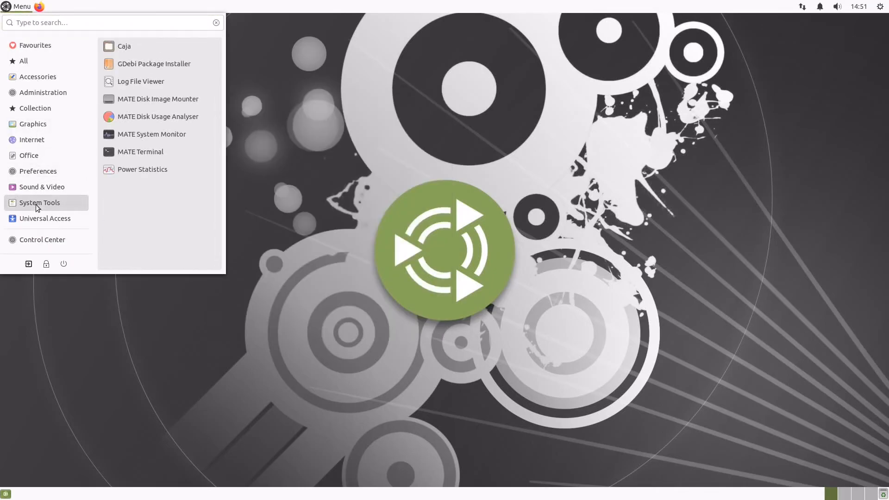
pyautogui.click(146, 118)
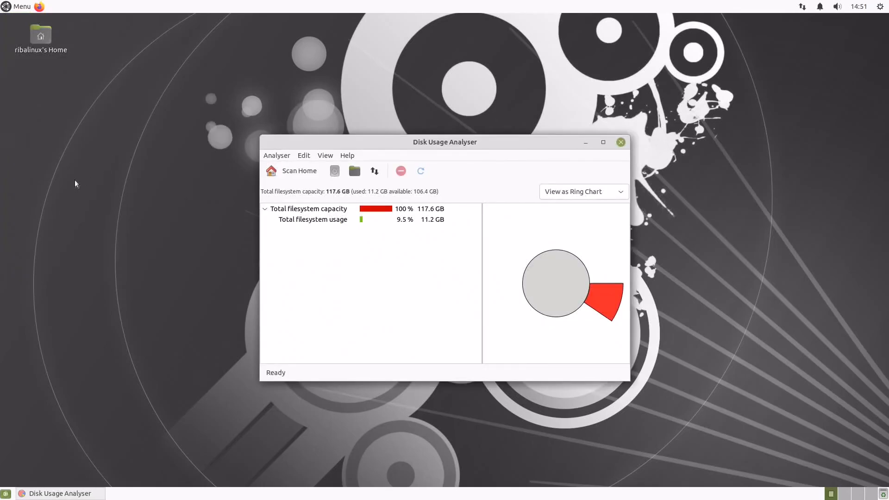
pyautogui.click(620, 142)
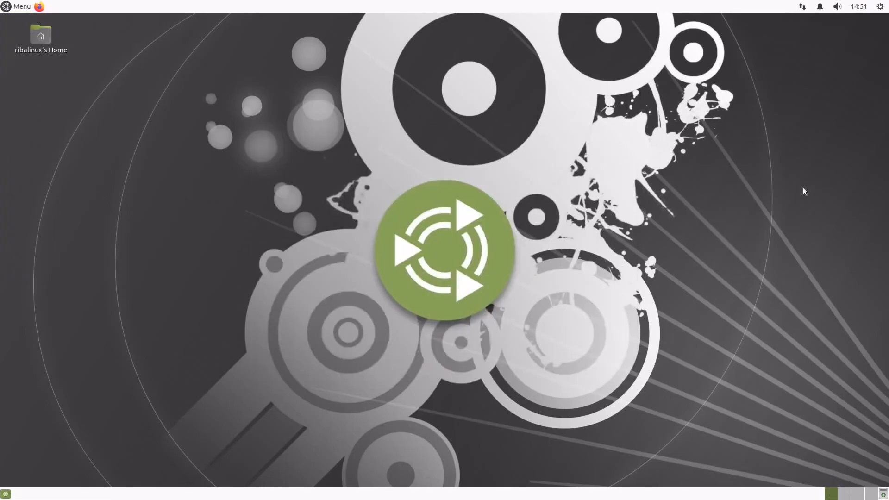